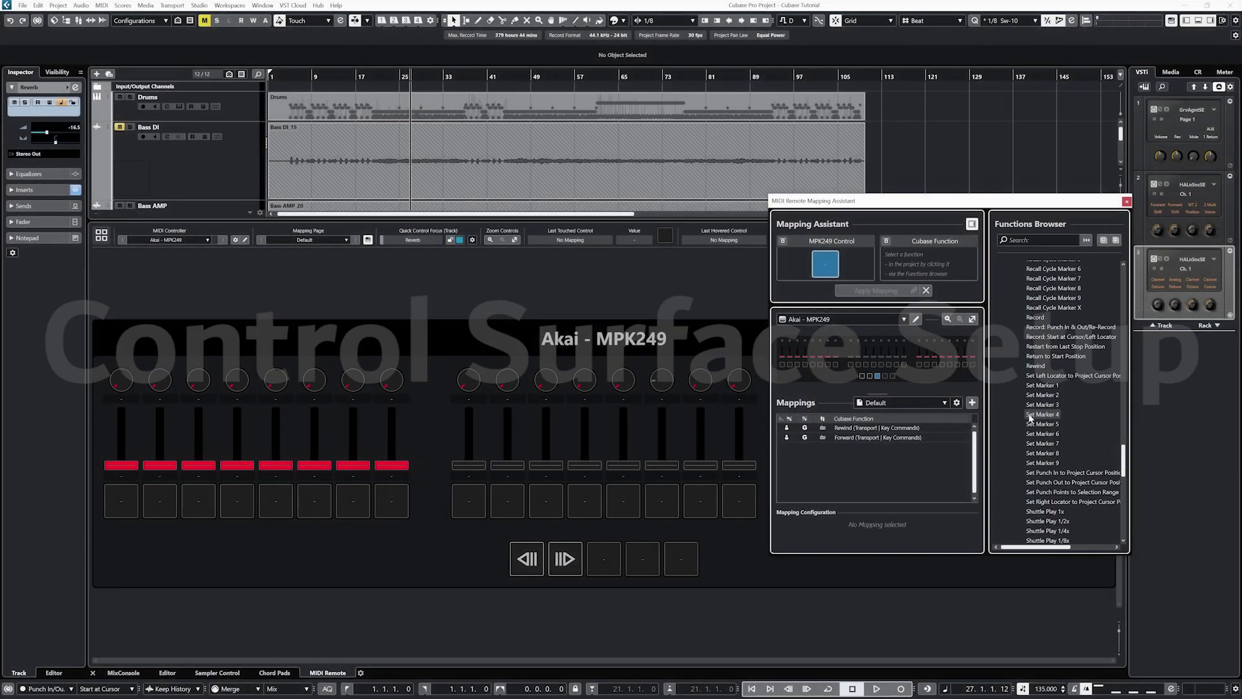
Map the Stop, Start and Record transport key commands to the three remaining transport buttons on the MPK249 surface.
{"action": "scroll", "coordinate": [1031, 418], "scroll_direction": "down", "scroll_amount": 5}
{"action": "left_click", "coordinate": [1033, 507]}
{"action": "left_click", "coordinate": [876, 291]}
{"action": "left_click", "coordinate": [885, 376]}
{"action": "left_click", "coordinate": [1033, 478]}
{"action": "left_click", "coordinate": [893, 376]}
{"action": "left_click", "coordinate": [1034, 447]}
Set the mixer bank to 24 mixer channels and list its channels in the Functions Browser.
{"action": "double_click", "coordinate": [1047, 356]}
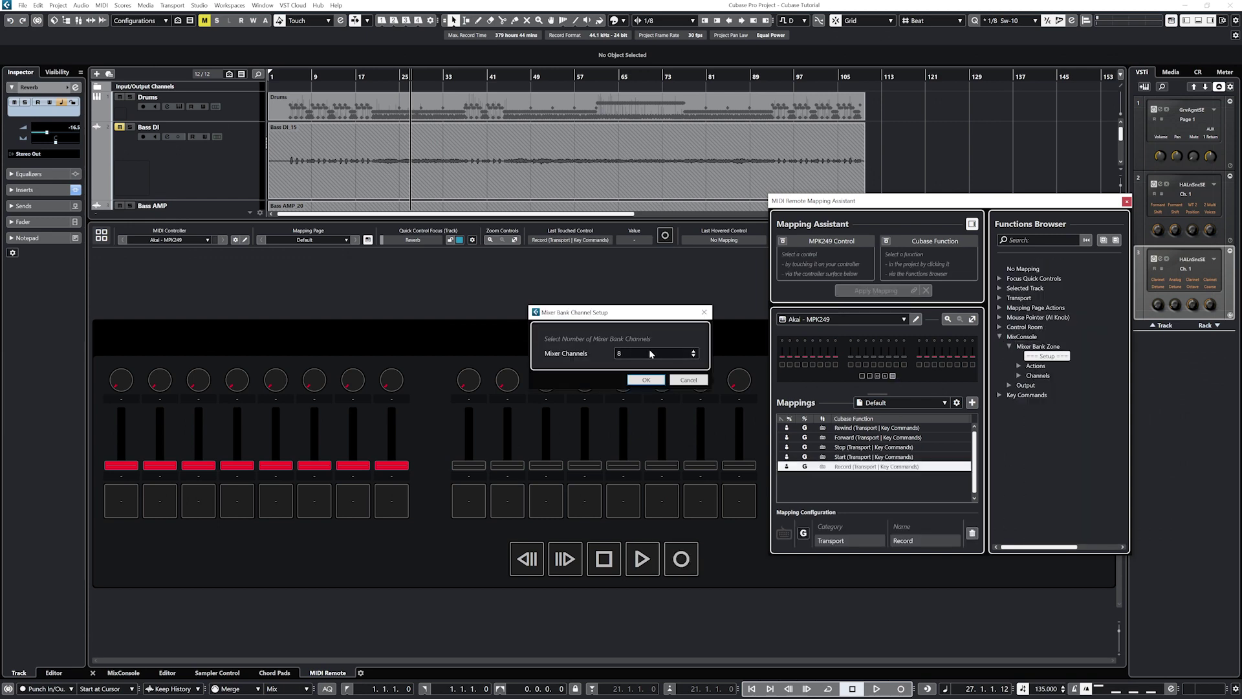
{"action": "left_click", "coordinate": [625, 355]}
{"action": "type", "text": "24"}
{"action": "left_click", "coordinate": [646, 381]}
{"action": "left_click", "coordinate": [1019, 376]}
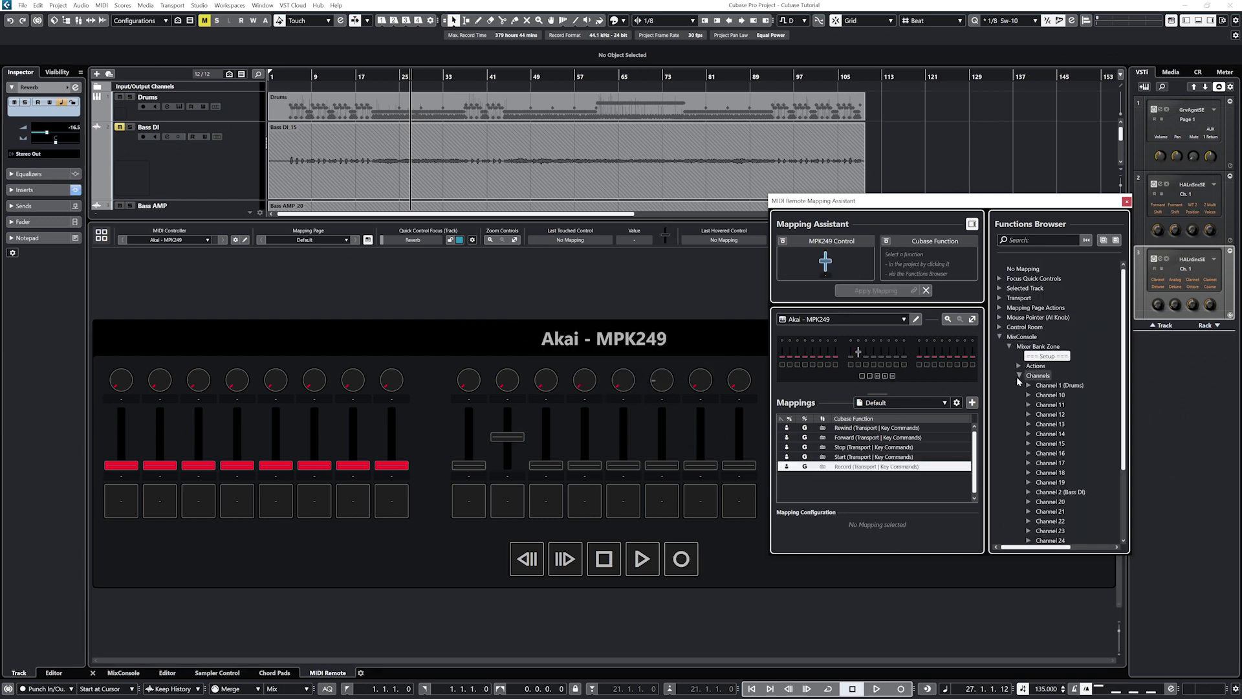
Map Pan Left-Right of channel 1 (Drums) to the first knob.
{"action": "left_click", "coordinate": [1029, 386]}
{"action": "scroll", "coordinate": [1032, 424], "scroll_direction": "down", "scroll_amount": 3}
{"action": "left_click", "coordinate": [783, 341]}
{"action": "left_click", "coordinate": [1056, 381]}
{"action": "left_click", "coordinate": [876, 290]}
Map channel 1 (Drums) Volume to the first fader and its Mute to the first button.
{"action": "left_click", "coordinate": [782, 356]}
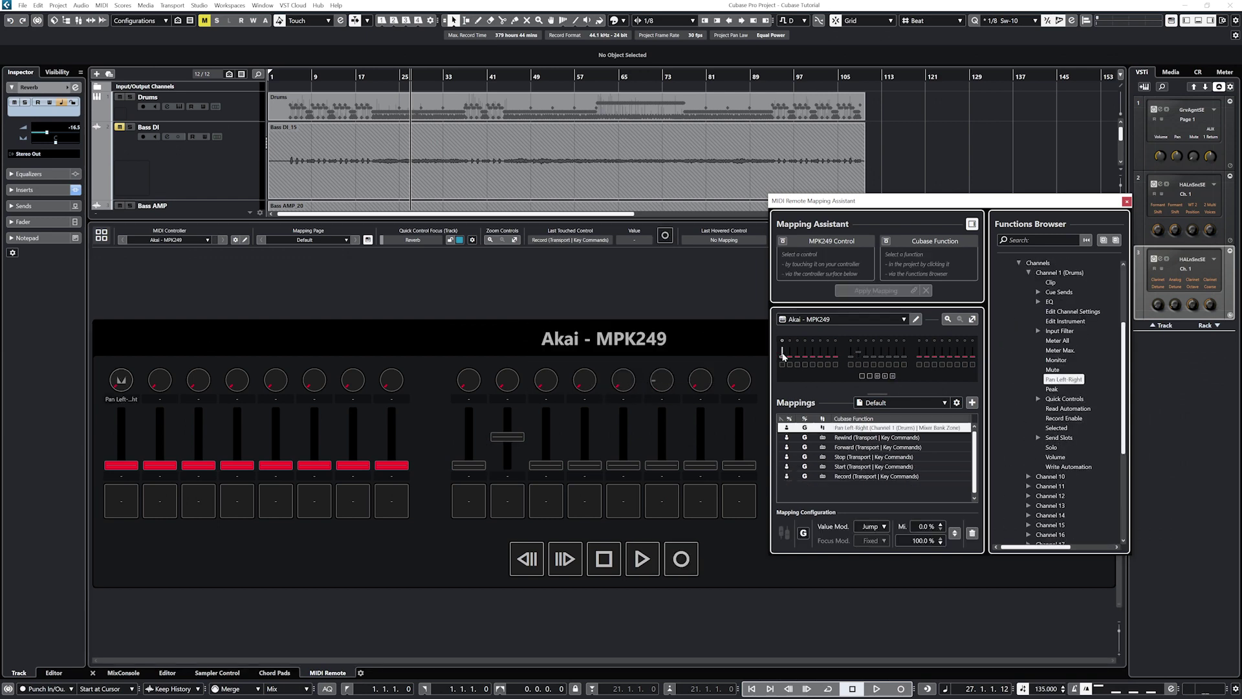
{"action": "left_click", "coordinate": [1057, 456]}
{"action": "left_click", "coordinate": [876, 291]}
{"action": "left_click", "coordinate": [782, 365]}
{"action": "left_click", "coordinate": [1053, 370]}
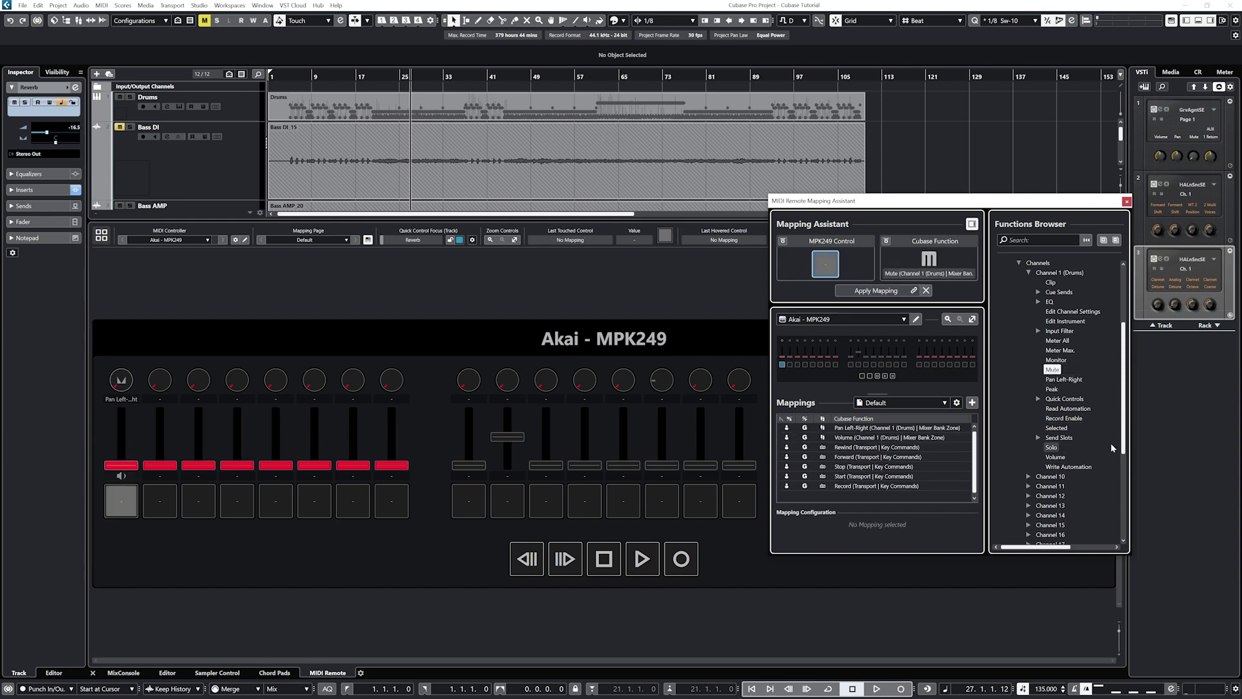
{"action": "left_click", "coordinate": [876, 291]}
Map the remaining mixer bank channels through channel 24, assigning each channel's Mute to its matching button.
{"action": "left_click", "coordinate": [1058, 471]}
{"action": "left_click", "coordinate": [876, 290]}
{"action": "left_click", "coordinate": [1055, 498]}
{"action": "left_click", "coordinate": [876, 290]}
{"action": "left_click", "coordinate": [835, 365]}
{"action": "left_click", "coordinate": [1053, 410]}
{"action": "left_click", "coordinate": [876, 290]}
{"action": "left_click", "coordinate": [865, 364]}
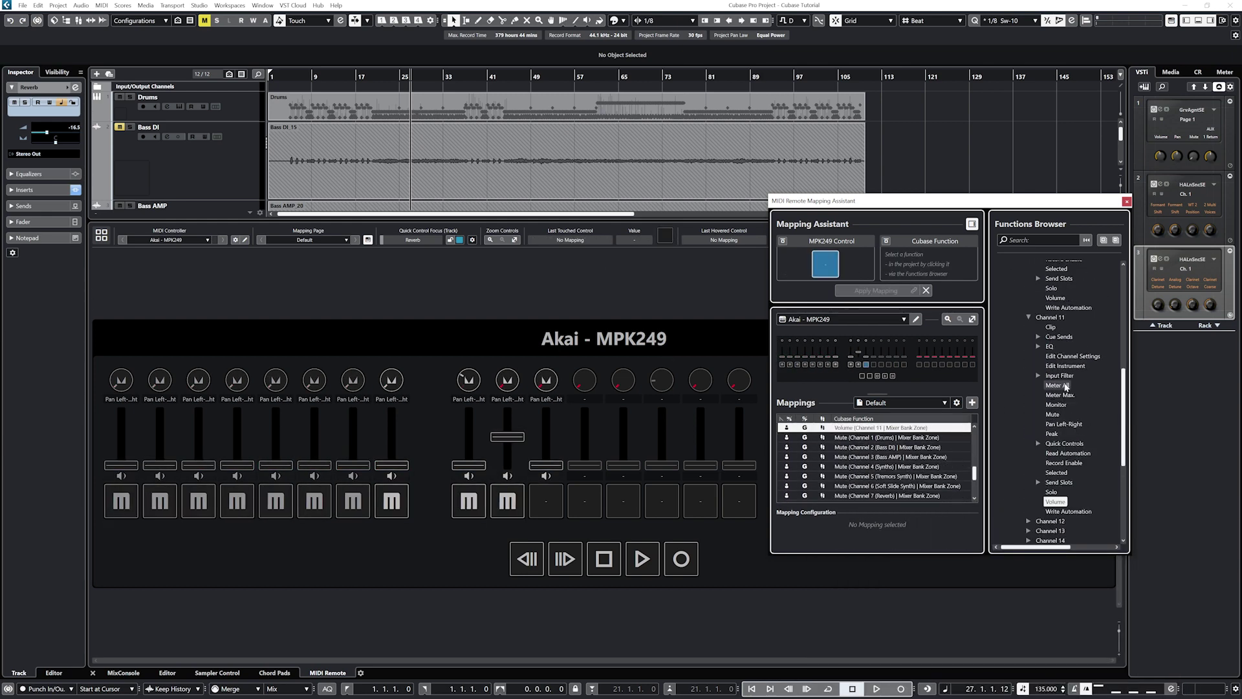
{"action": "left_click", "coordinate": [1061, 386]}
{"action": "left_click", "coordinate": [885, 291]}
{"action": "left_click", "coordinate": [888, 291]}
{"action": "left_click", "coordinate": [973, 364]}
{"action": "left_click", "coordinate": [1053, 352]}
{"action": "left_click", "coordinate": [886, 291]}
Set the value mode of the channel 24 Pan Left-Right mapping to Scaled.
{"action": "scroll", "coordinate": [890, 460], "scroll_direction": "up", "scroll_amount": 7}
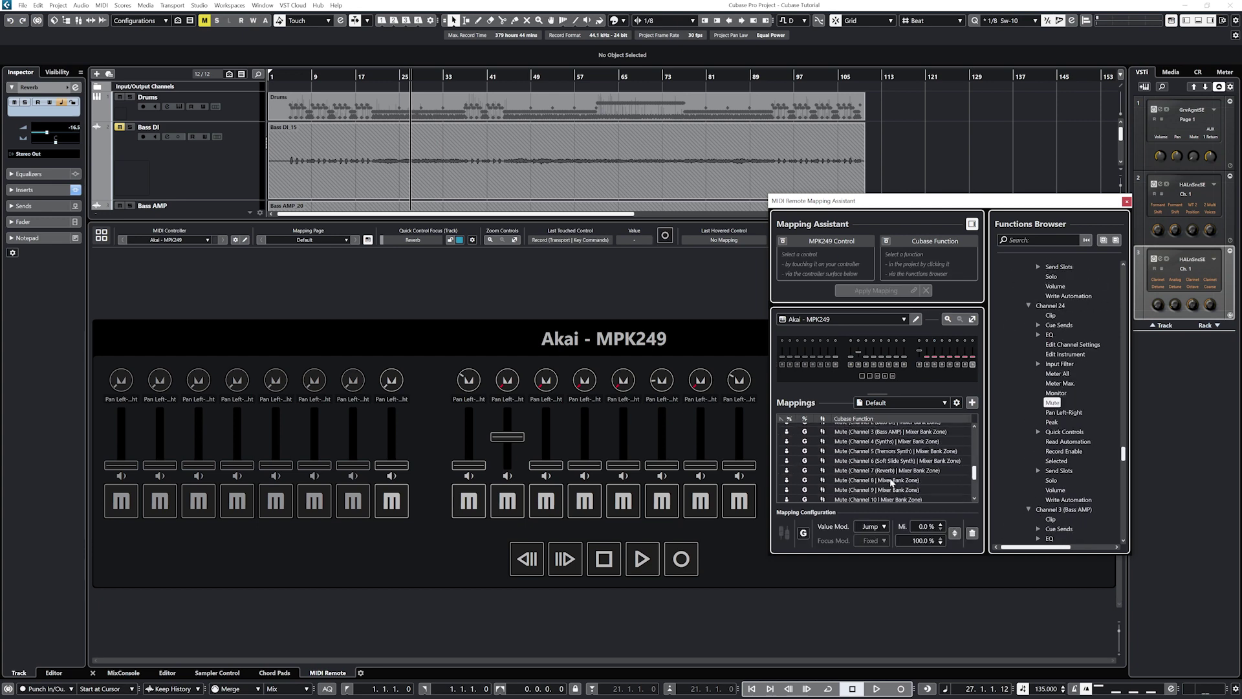
{"action": "scroll", "coordinate": [892, 482], "scroll_direction": "up", "scroll_amount": 4}
{"action": "left_click", "coordinate": [891, 480]}
{"action": "scroll", "coordinate": [891, 480], "scroll_direction": "up", "scroll_amount": 5}
{"action": "left_click", "coordinate": [890, 476]}
{"action": "left_click", "coordinate": [873, 526]}
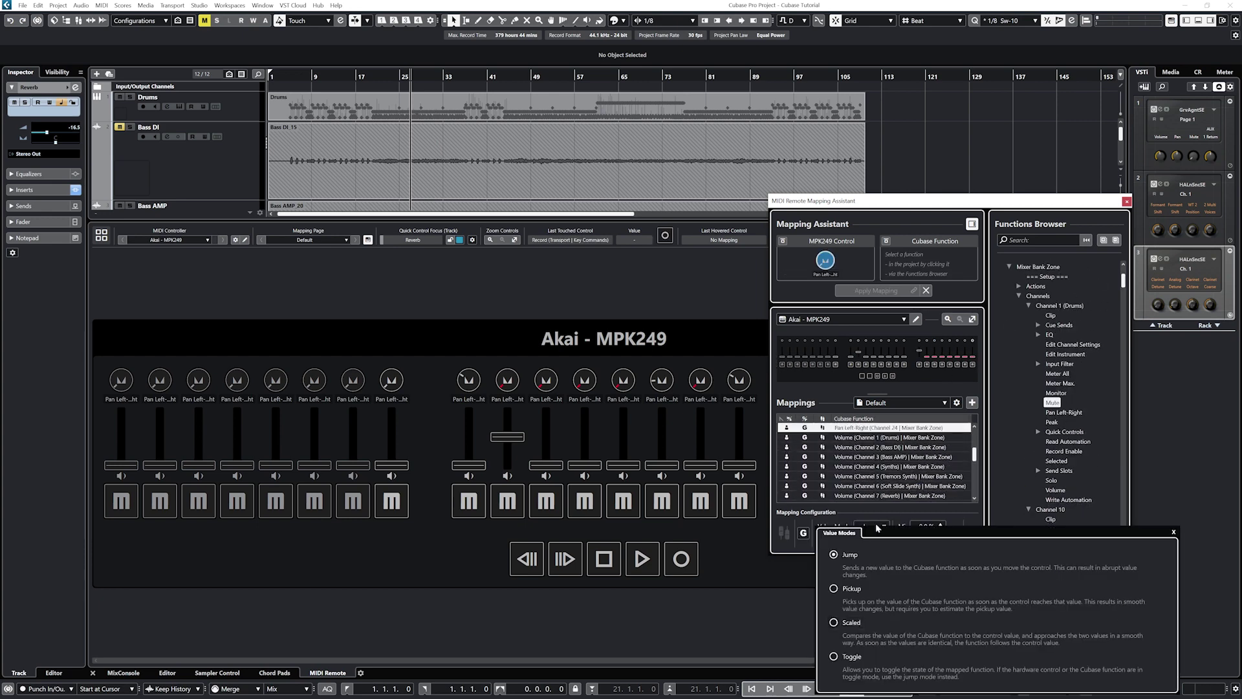
{"action": "left_click", "coordinate": [833, 622]}
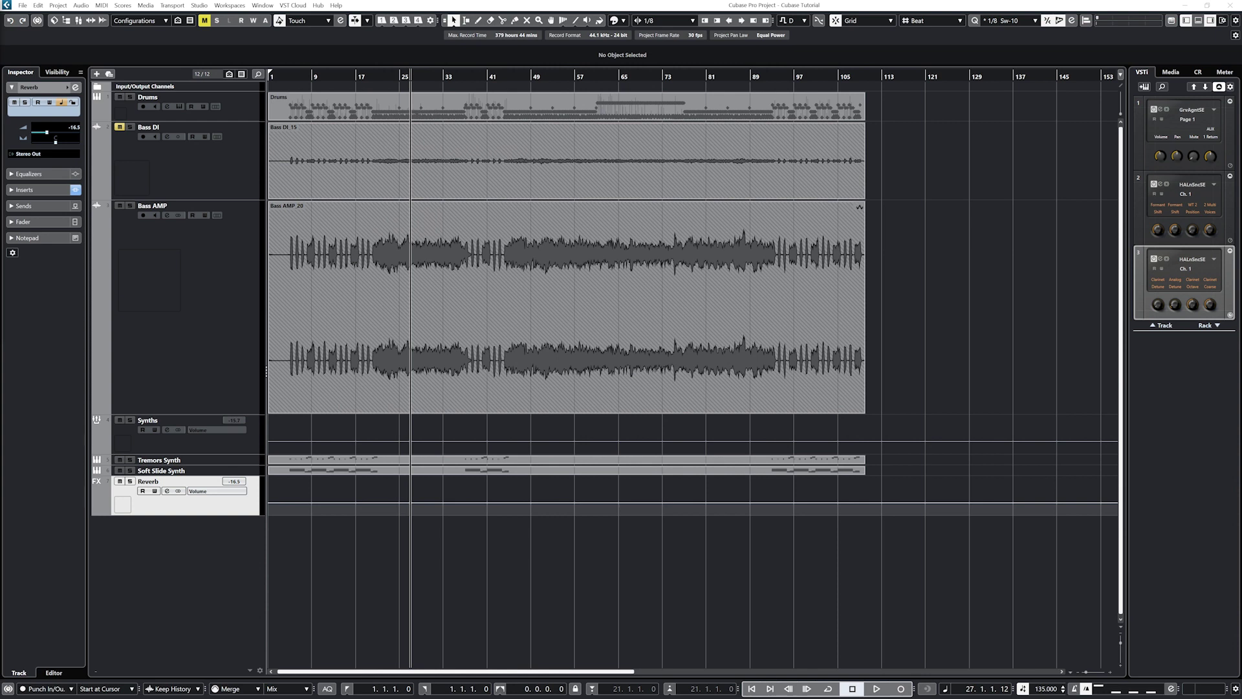
Show MIDI Remote in the lower zone and start adding a controller surface from the MIDI Remote Manager.
{"action": "left_click", "coordinate": [1199, 20]}
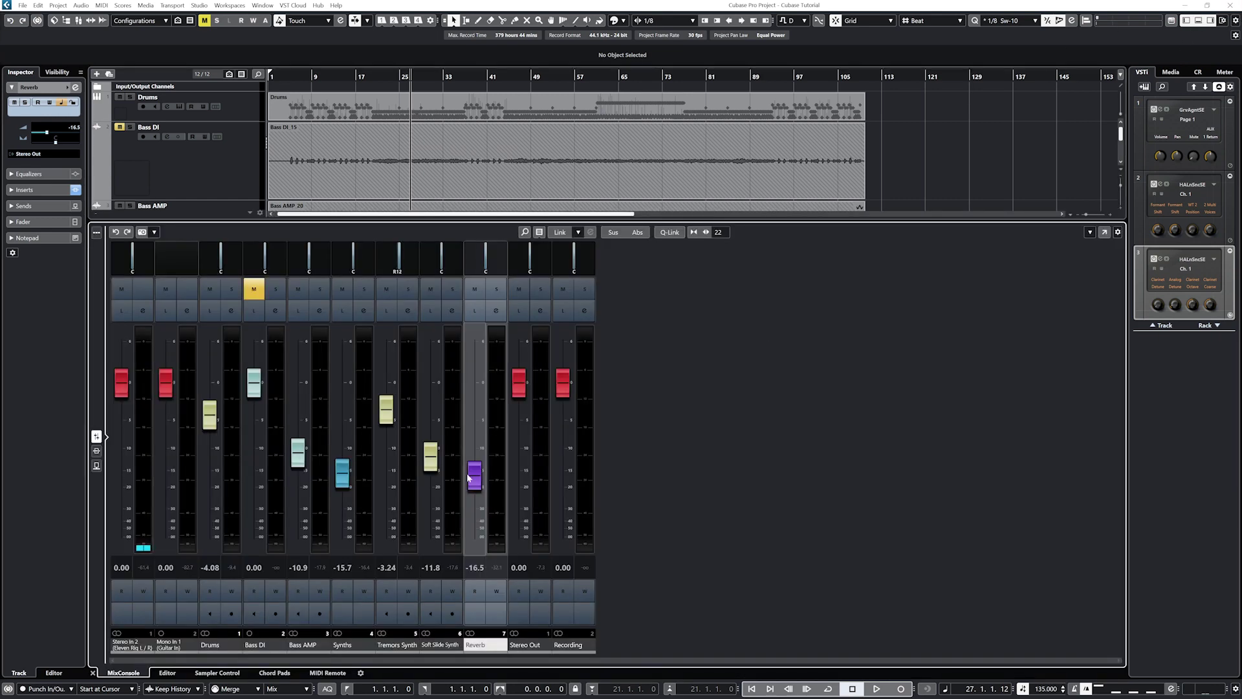
{"action": "left_click", "coordinate": [330, 673]}
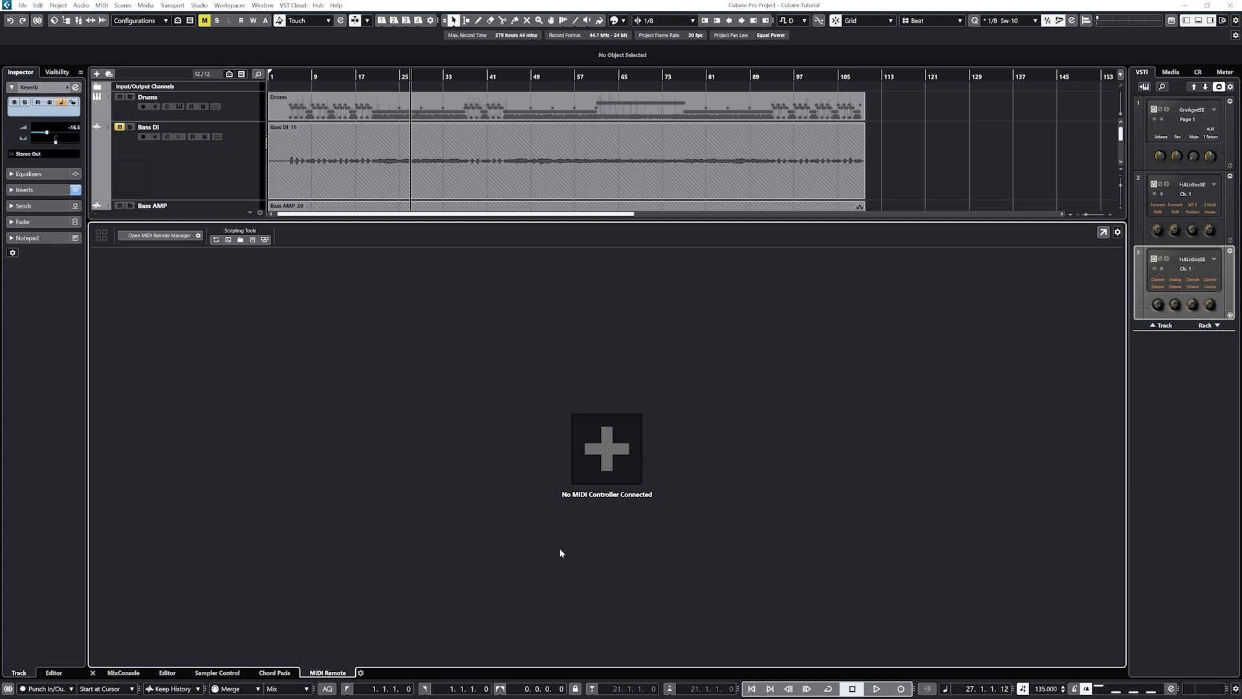
{"action": "left_click", "coordinate": [173, 236]}
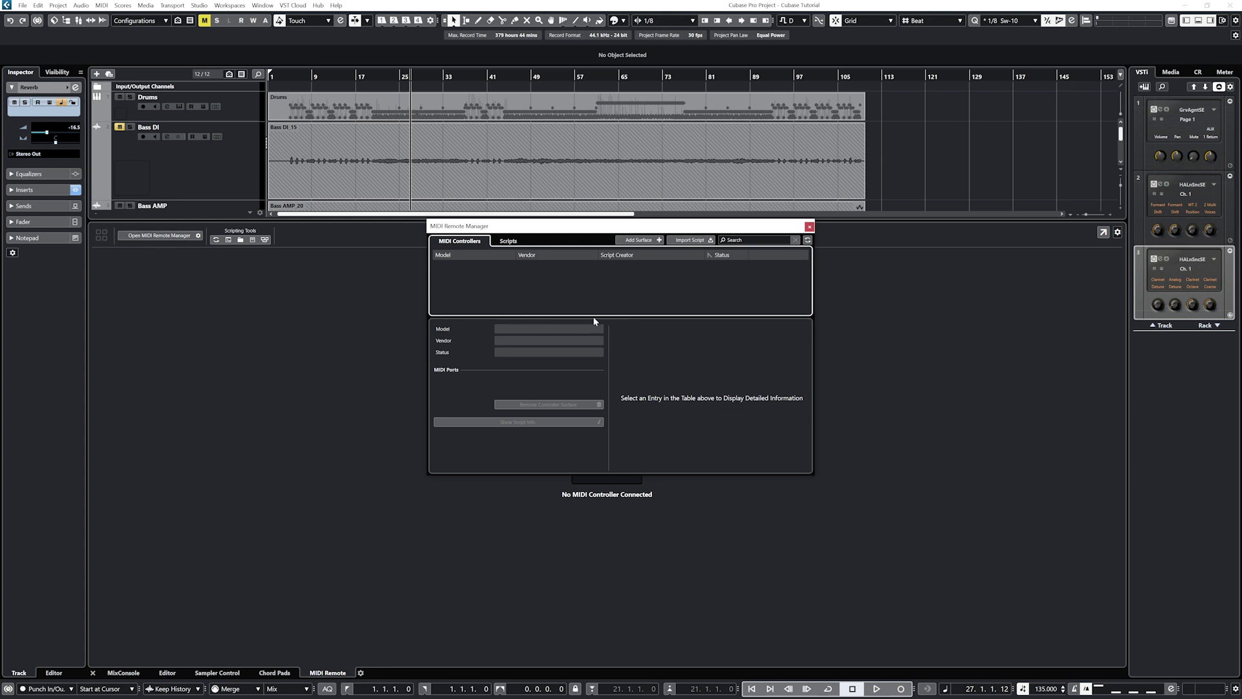
{"action": "left_click", "coordinate": [640, 240]}
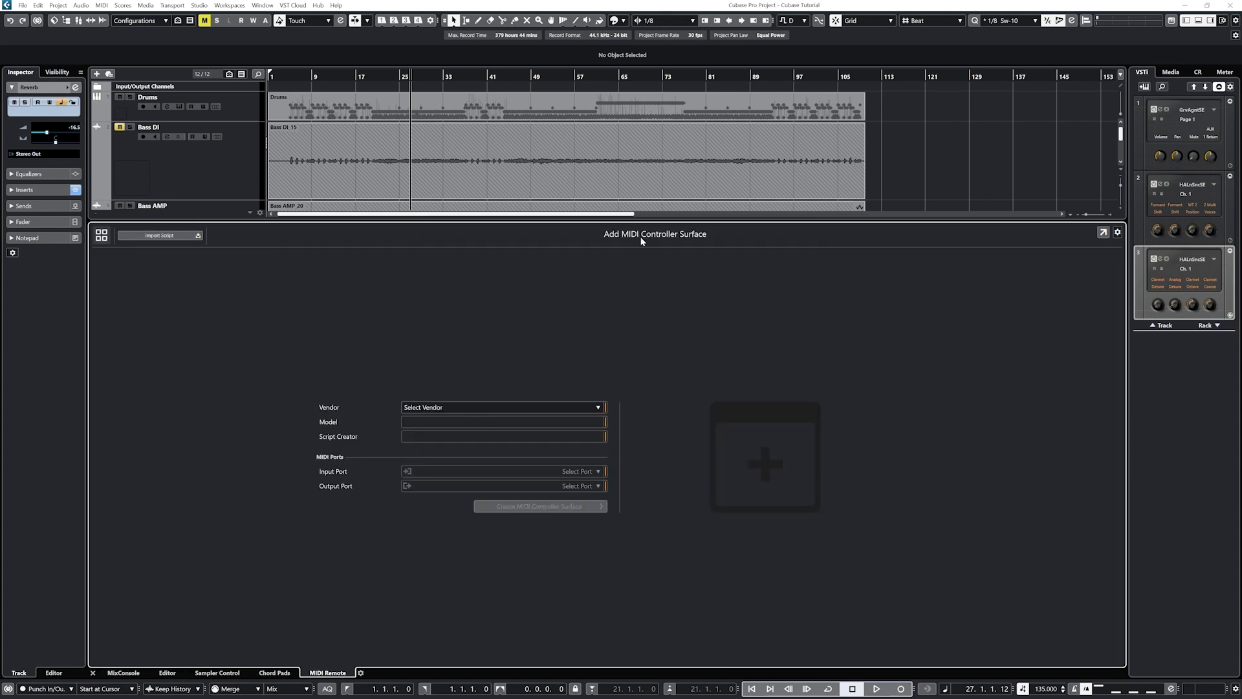
Set the new controller surface's vendor to Akai.
{"action": "left_click", "coordinate": [543, 407]}
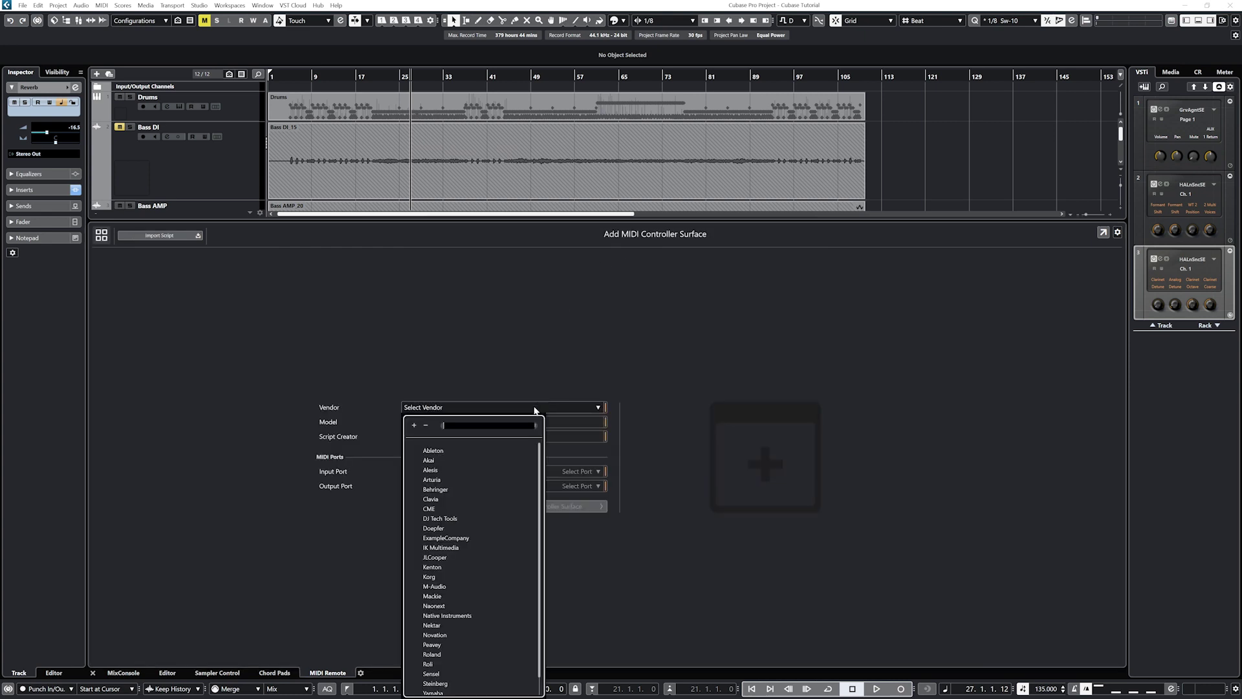
{"action": "left_click", "coordinate": [430, 460]}
{"action": "left_click", "coordinate": [456, 422]}
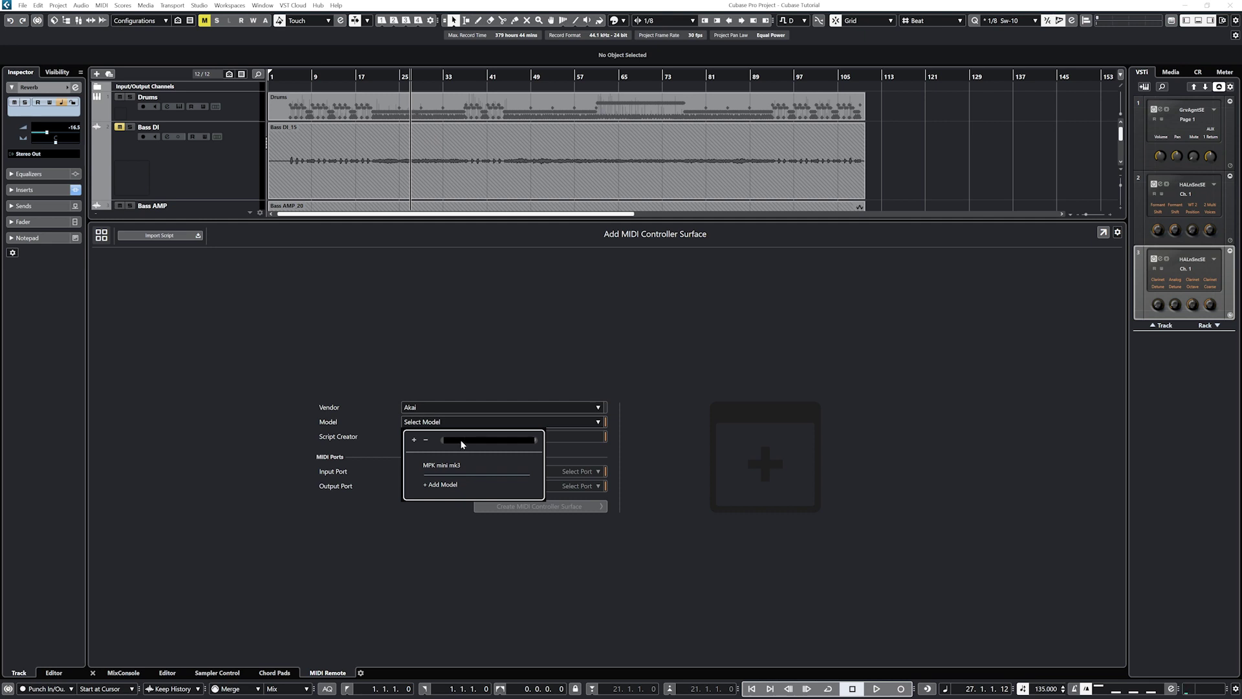
{"action": "type", "text": "MPK249"}
{"action": "key", "text": "Return"}
Add a new model named MPK249 for the controller surface.
{"action": "left_click", "coordinate": [471, 428]}
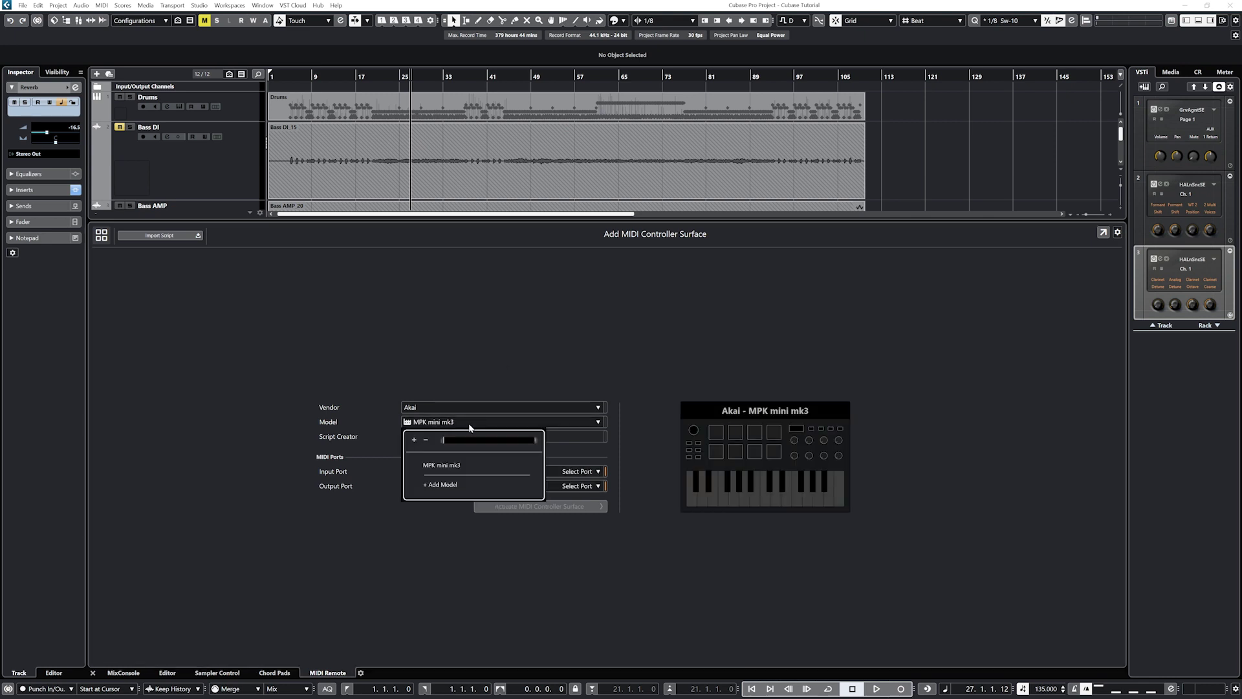
{"action": "left_click", "coordinate": [440, 485]}
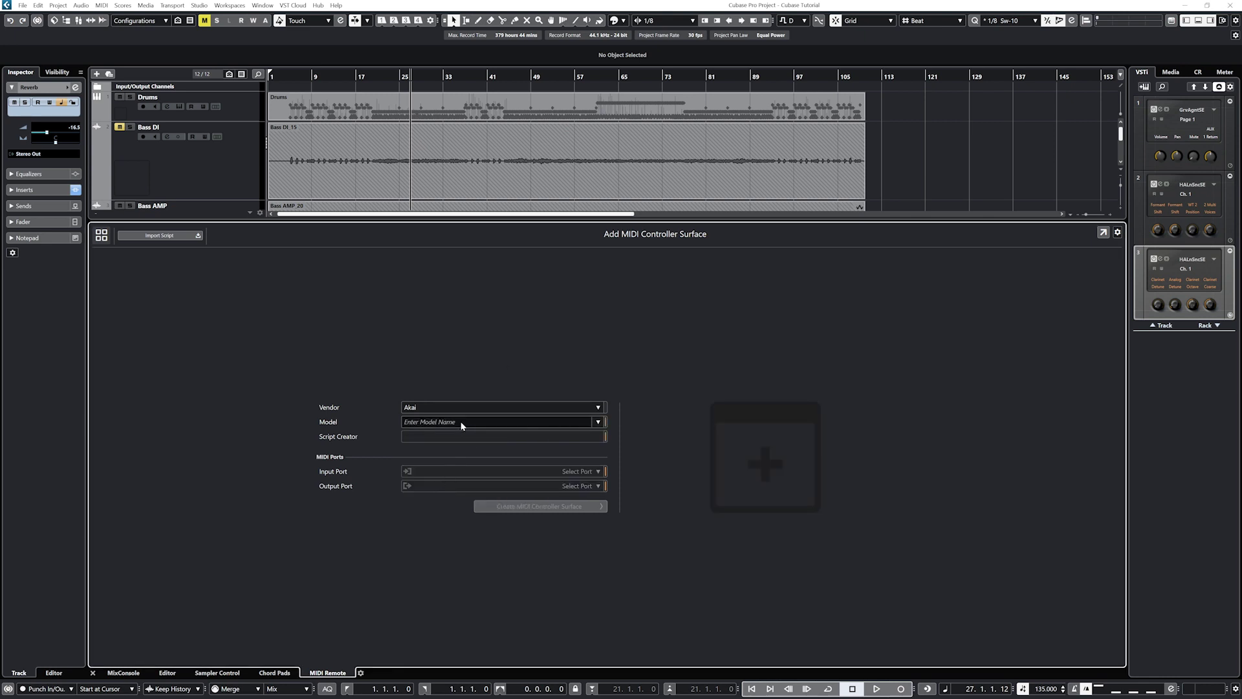
{"action": "type", "text": "MPK249"}
{"action": "key", "text": "Return"}
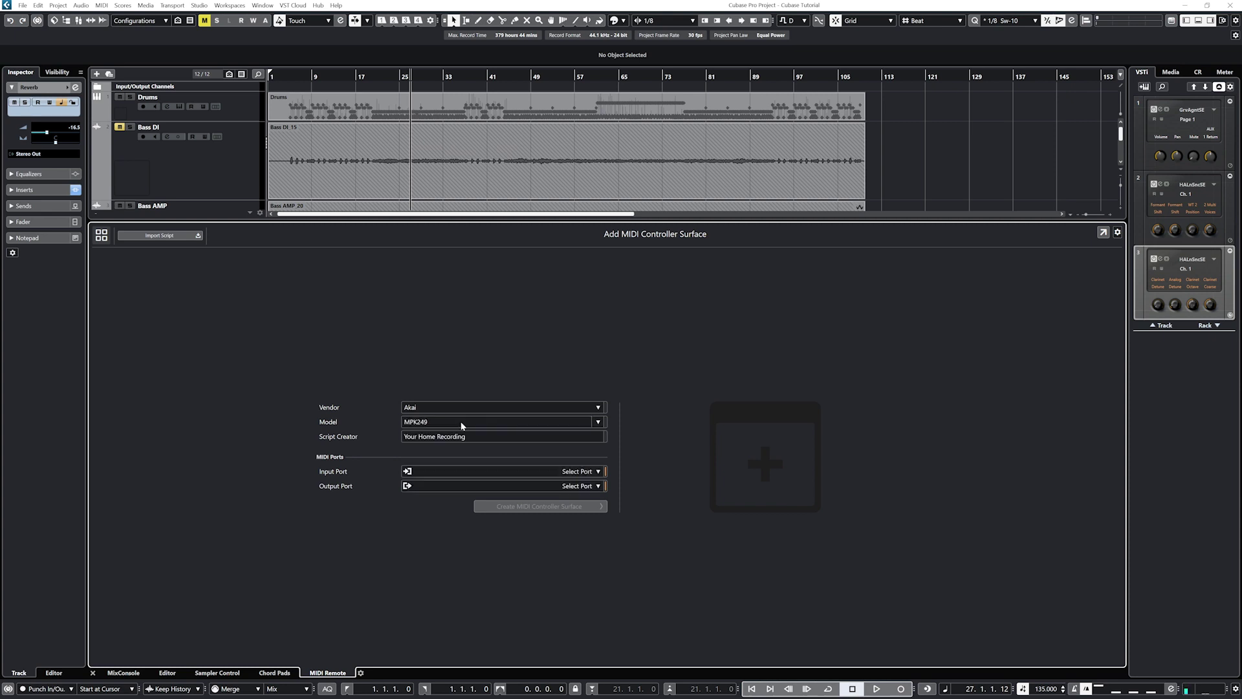
Set the MIDI input port to MPK249 and create the MIDI controller surface.
{"action": "left_click", "coordinate": [527, 471]}
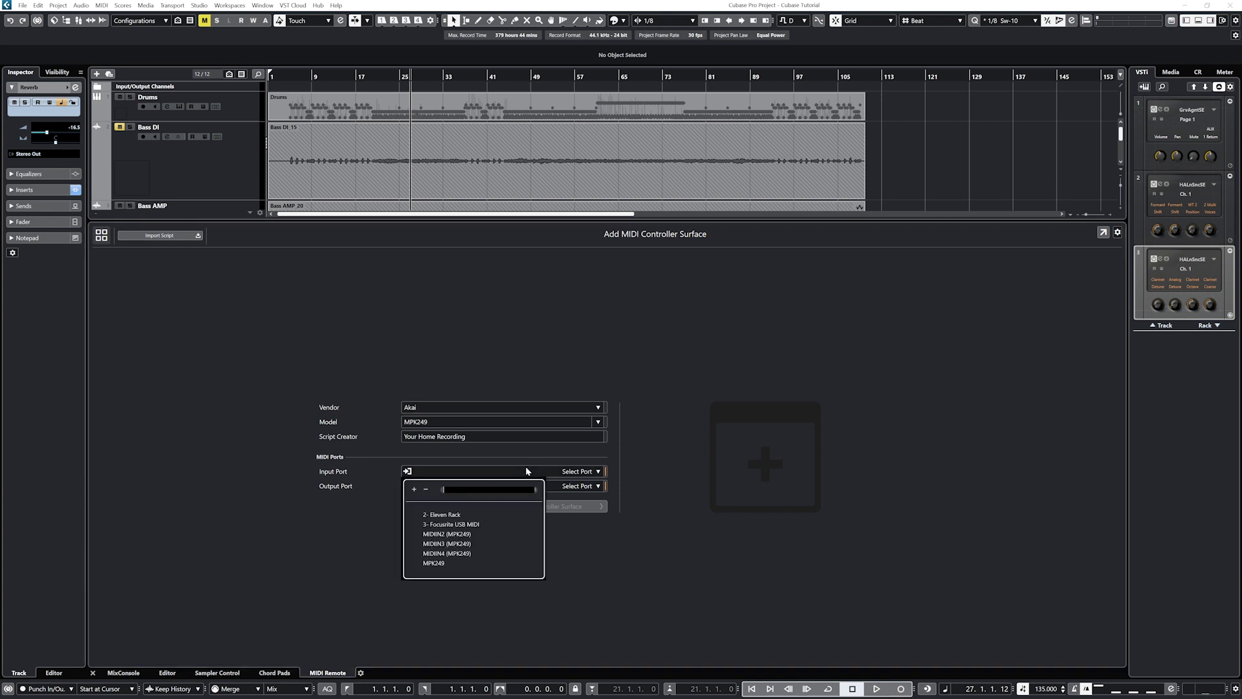
{"action": "left_click", "coordinate": [446, 561]}
{"action": "left_click", "coordinate": [516, 508]}
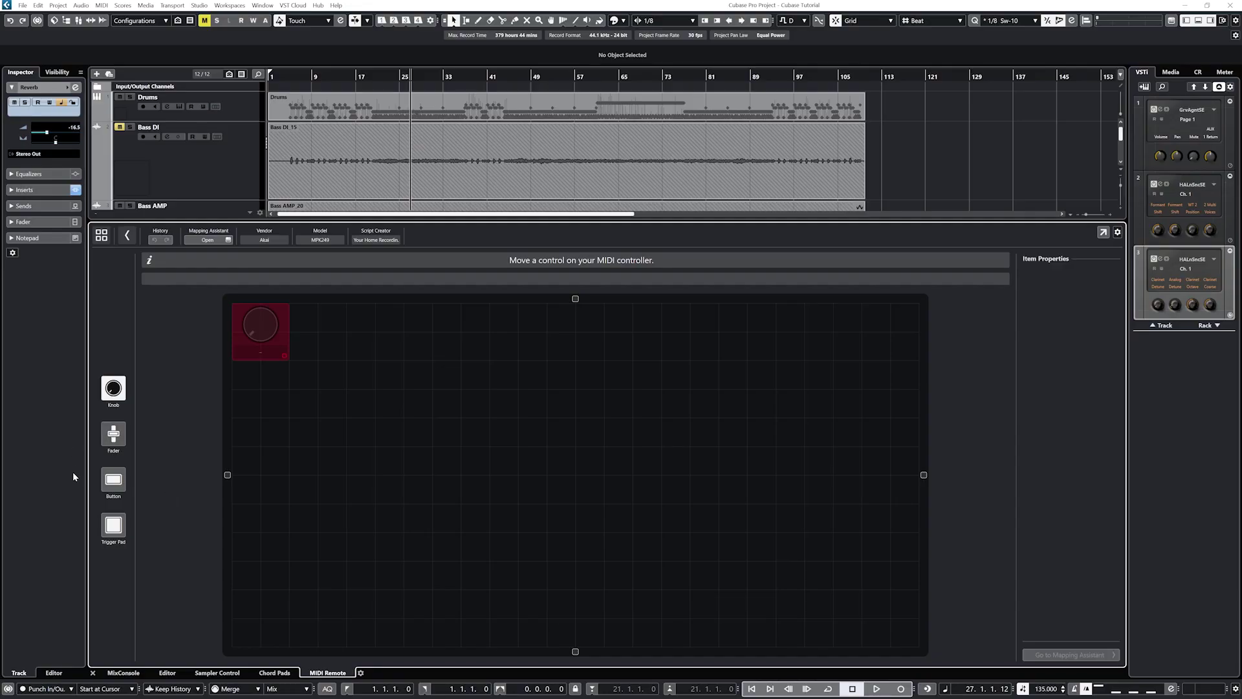
Lay out knobs along the surface's top row in three spaced groups of eight, widening the surface for the third group.
{"action": "left_click", "coordinate": [265, 317]}
{"action": "left_click", "coordinate": [251, 322]}
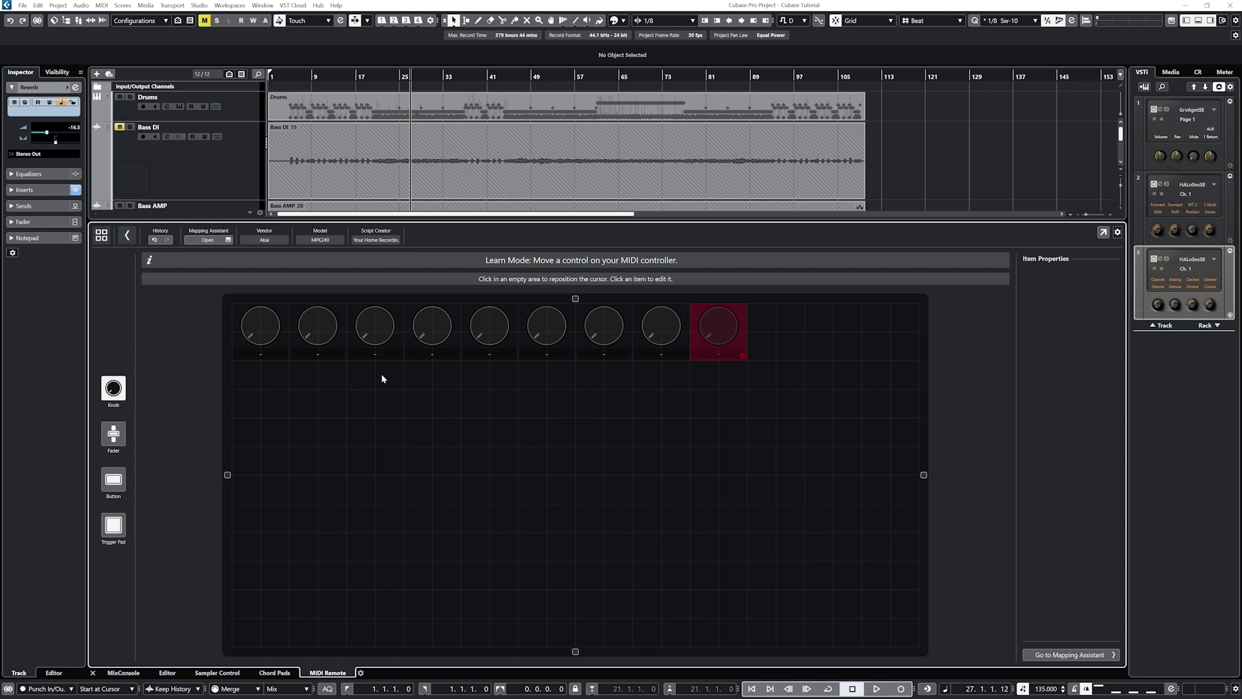
{"action": "left_click", "coordinate": [783, 316]}
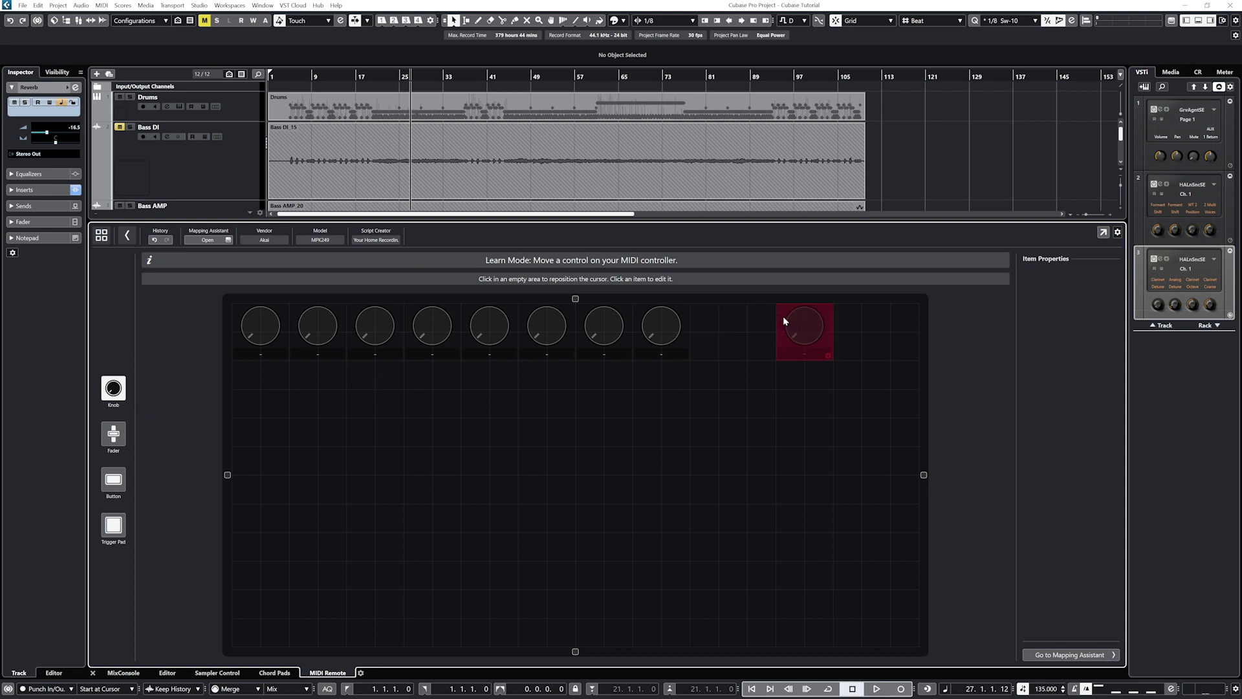
{"action": "left_click", "coordinate": [757, 323]}
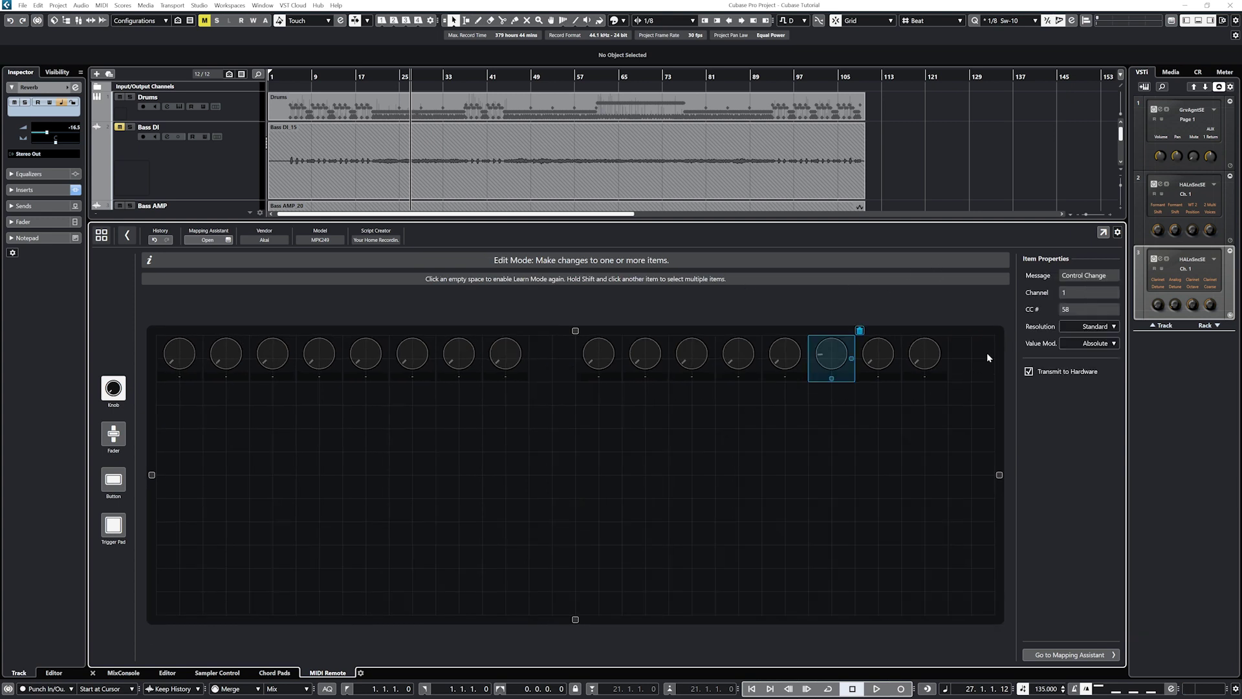
{"action": "left_click", "coordinate": [989, 354]}
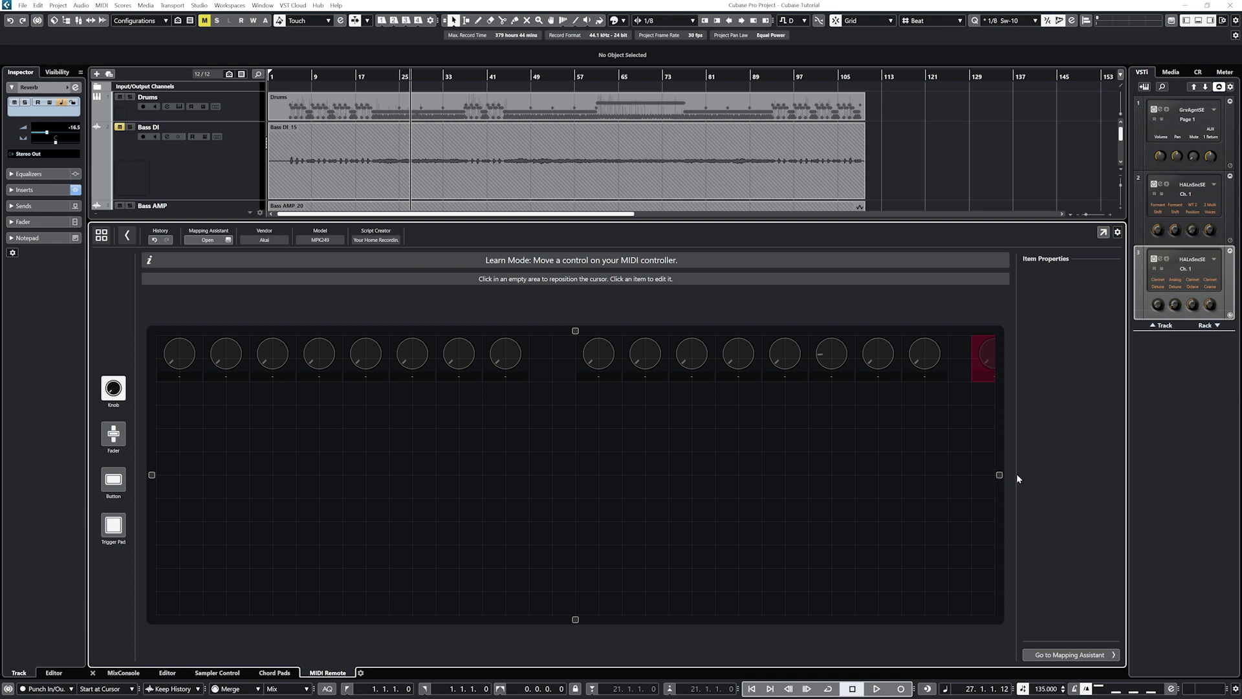
{"action": "left_click_drag", "start_coordinate": [1000, 476], "coordinate": [1028, 472]}
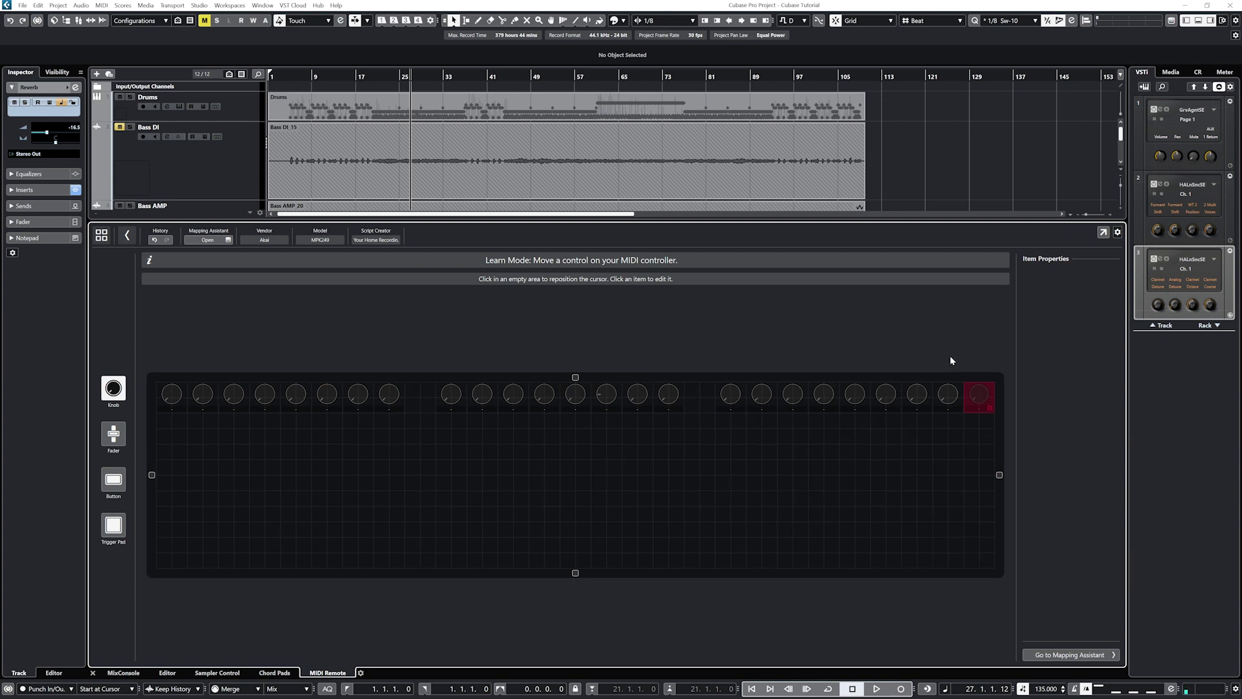
Add eight vertical faders directly below the first group of knobs.
{"action": "left_click", "coordinate": [170, 433]}
{"action": "left_click", "coordinate": [117, 443]}
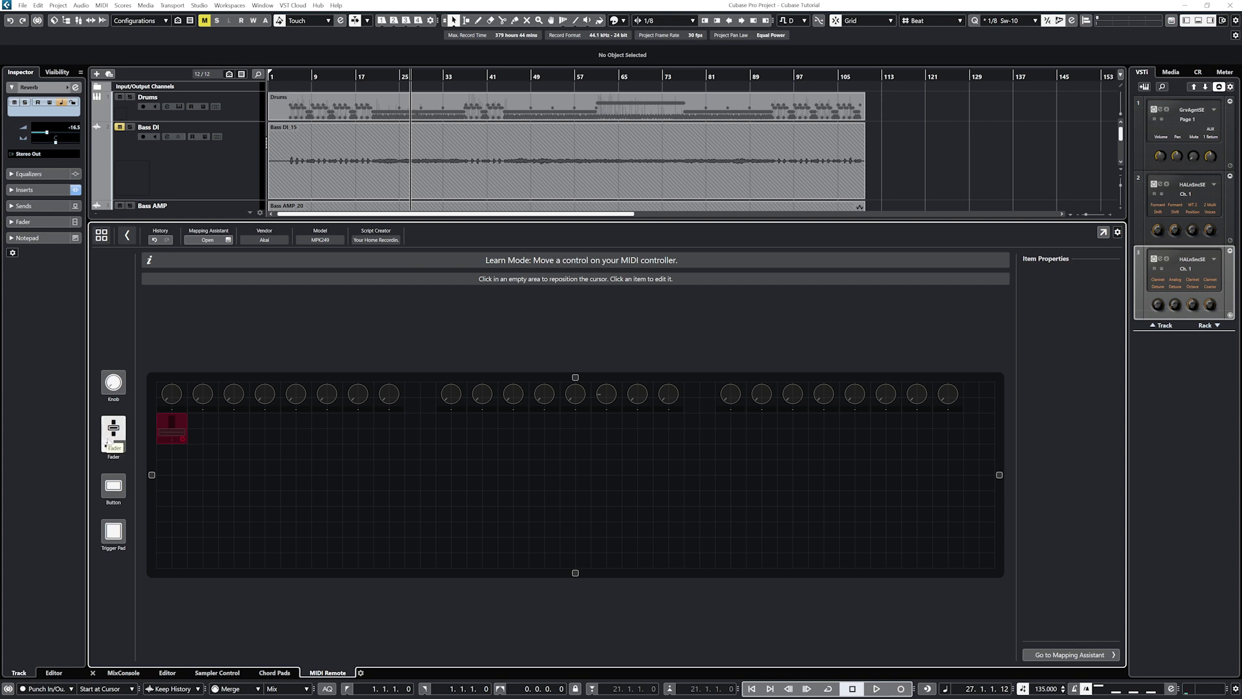
{"action": "left_click", "coordinate": [107, 444]}
{"action": "left_click", "coordinate": [107, 444]}
{"action": "left_click", "coordinate": [107, 442]}
{"action": "left_click", "coordinate": [106, 440]}
{"action": "left_click", "coordinate": [105, 430]}
{"action": "left_click", "coordinate": [104, 428]}
{"action": "left_click", "coordinate": [104, 427]}
{"action": "left_click", "coordinate": [104, 427]}
Add eight faders below each of the second and third knob groups.
{"action": "left_click", "coordinate": [448, 427]}
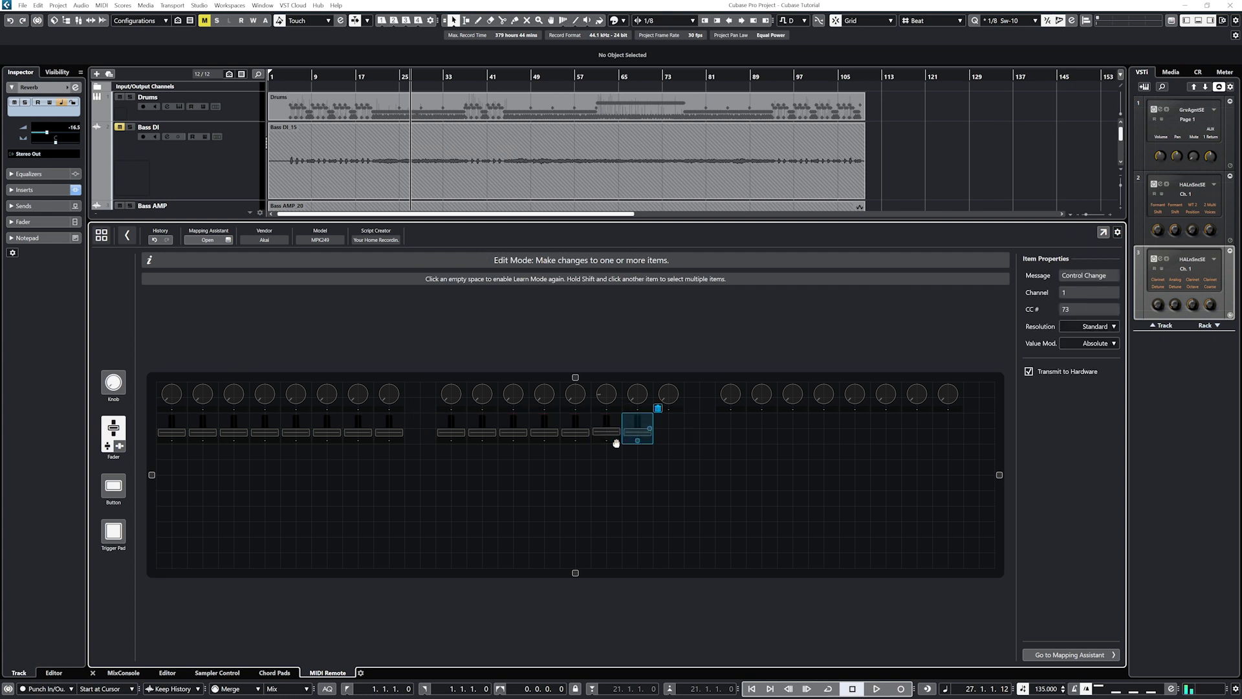
{"action": "left_click", "coordinate": [666, 430]}
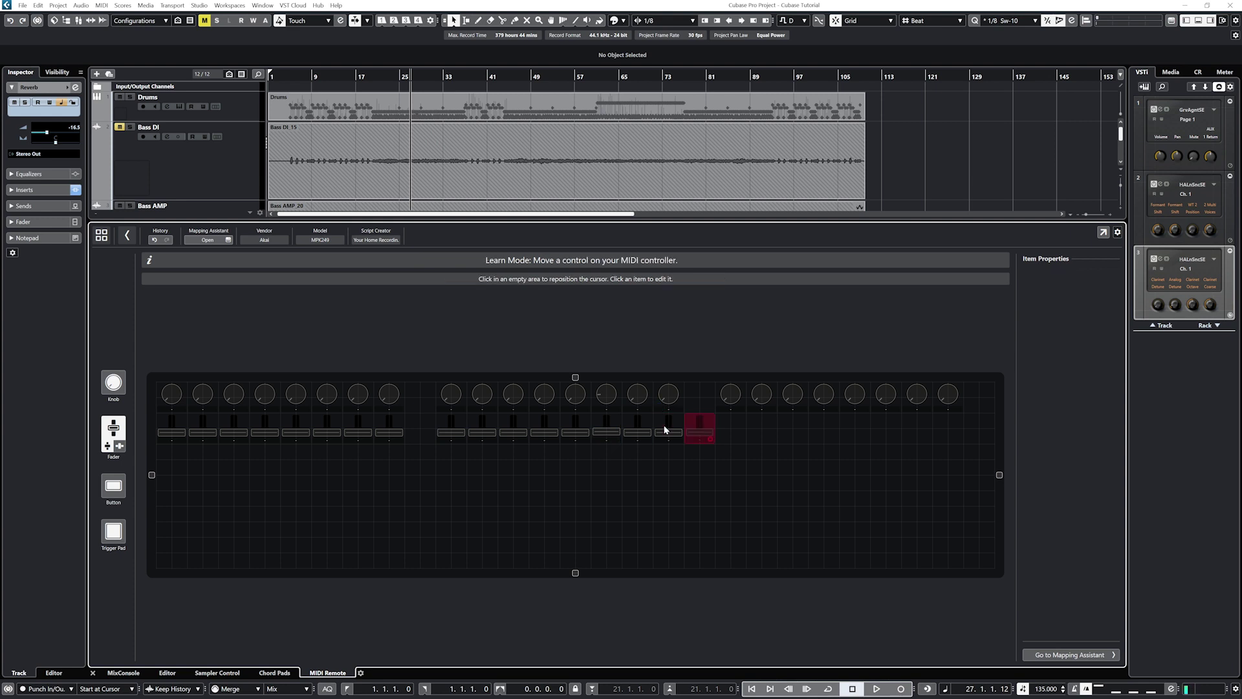
{"action": "left_click", "coordinate": [713, 433]}
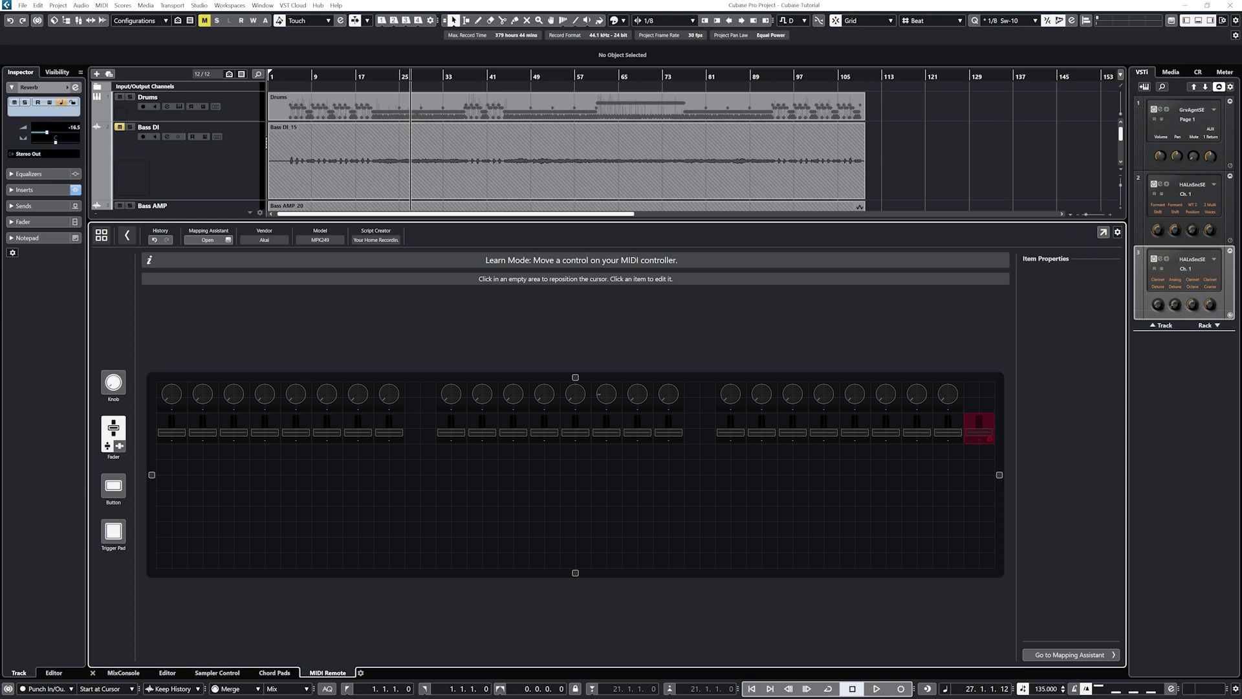
Stretch every fader in all three groups downward to about twice its height.
{"action": "left_click", "coordinate": [172, 440]}
{"action": "left_click_drag", "start_coordinate": [172, 440], "coordinate": [201, 473]}
{"action": "left_click", "coordinate": [203, 440]}
{"action": "left_click", "coordinate": [233, 440]}
{"action": "left_click_drag", "start_coordinate": [233, 440], "coordinate": [231, 473]}
{"action": "left_click_drag", "start_coordinate": [265, 440], "coordinate": [260, 473]}
{"action": "left_click_drag", "start_coordinate": [296, 441], "coordinate": [388, 473]}
{"action": "left_click", "coordinate": [357, 440]}
{"action": "left_click", "coordinate": [389, 439]}
{"action": "left_click", "coordinate": [452, 439]}
{"action": "left_click_drag", "start_coordinate": [452, 440], "coordinate": [452, 473]}
{"action": "left_click_drag", "start_coordinate": [482, 440], "coordinate": [483, 473]}
{"action": "left_click_drag", "start_coordinate": [513, 441], "coordinate": [668, 474]}
{"action": "left_click", "coordinate": [575, 440]}
{"action": "left_click", "coordinate": [606, 440]}
{"action": "left_click", "coordinate": [638, 440]}
{"action": "left_click", "coordinate": [668, 440]}
{"action": "left_click", "coordinate": [732, 440]}
{"action": "left_click_drag", "start_coordinate": [732, 440], "coordinate": [762, 475]}
{"action": "left_click_drag", "start_coordinate": [793, 440], "coordinate": [855, 474]}
{"action": "left_click", "coordinate": [918, 440]}
{"action": "left_click_drag", "start_coordinate": [886, 440], "coordinate": [917, 474]}
{"action": "left_click", "coordinate": [948, 433]}
{"action": "left_click_drag", "start_coordinate": [948, 434], "coordinate": [948, 474]}
Add a row of eight buttons below each of the three fader groups.
{"action": "left_click", "coordinate": [169, 484]}
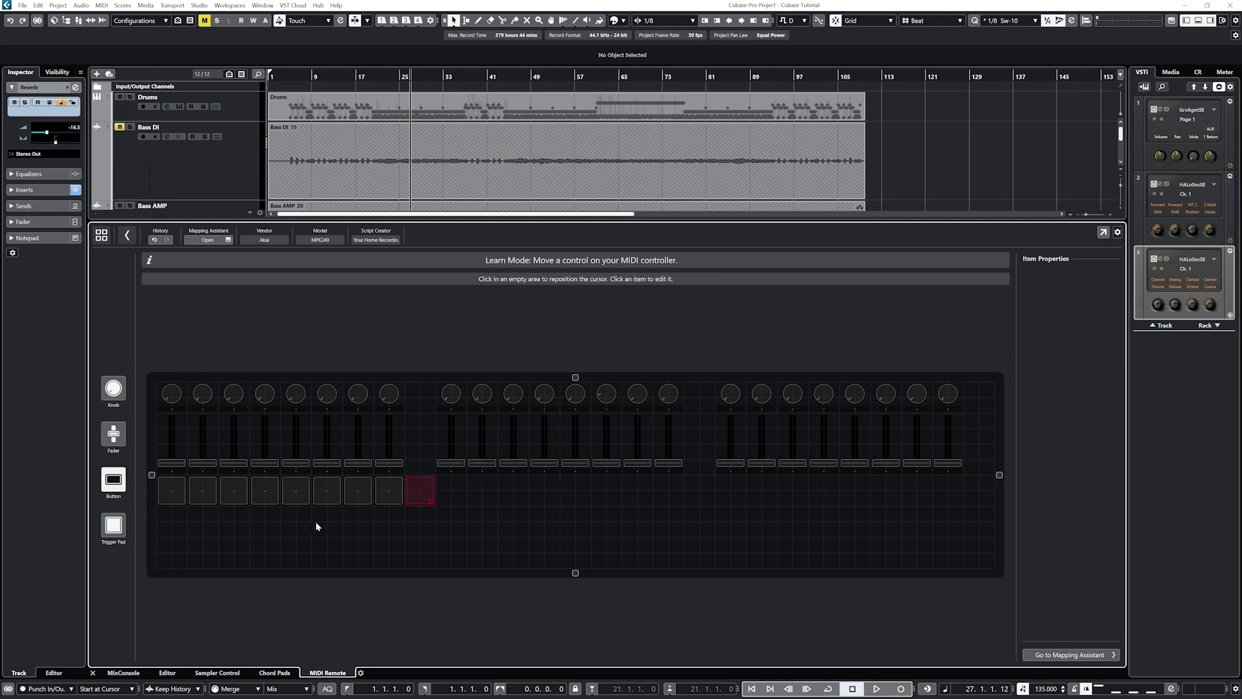
{"action": "left_click", "coordinate": [430, 482]}
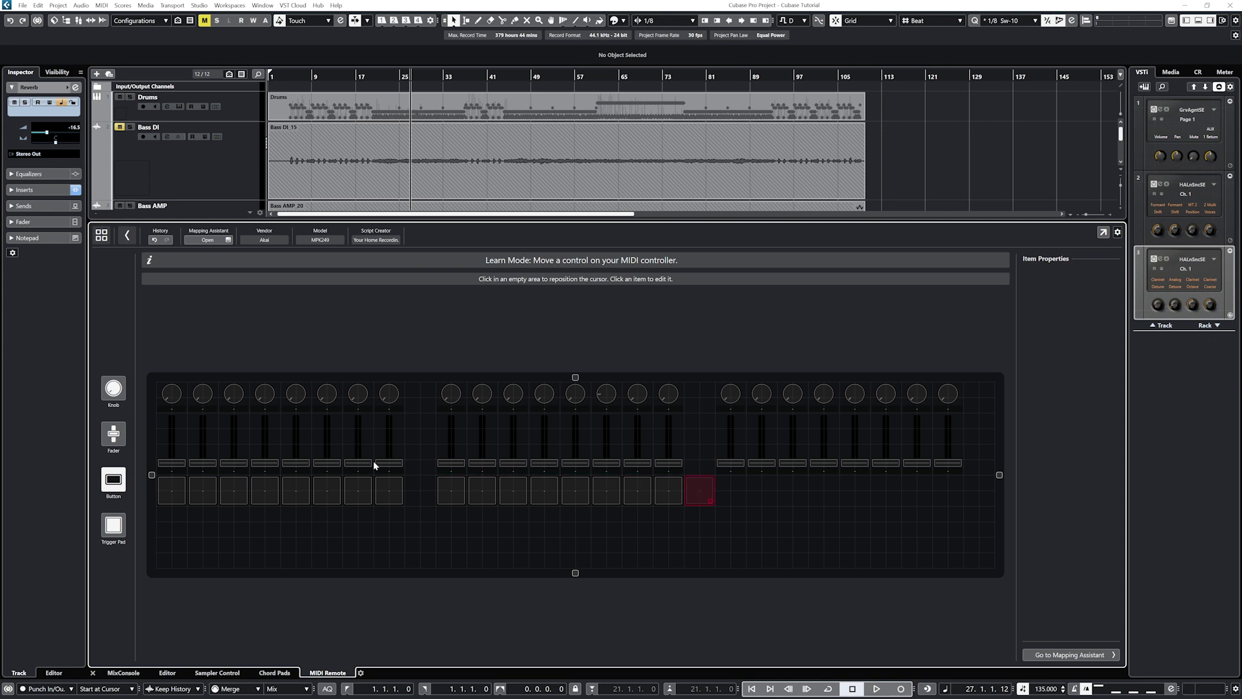
{"action": "left_click", "coordinate": [732, 491]}
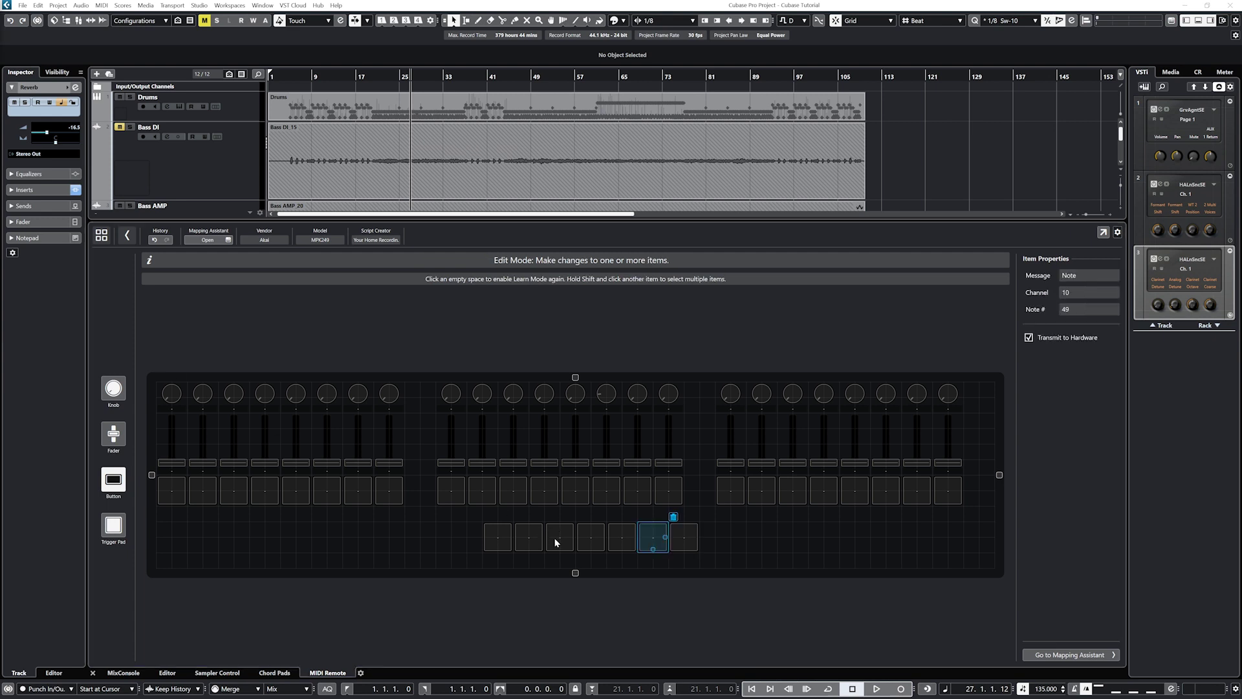
Check the assignments of the lowest row's buttons and delete its last two, the Note 49 and Channel Pressure buttons.
{"action": "left_click", "coordinate": [508, 541]}
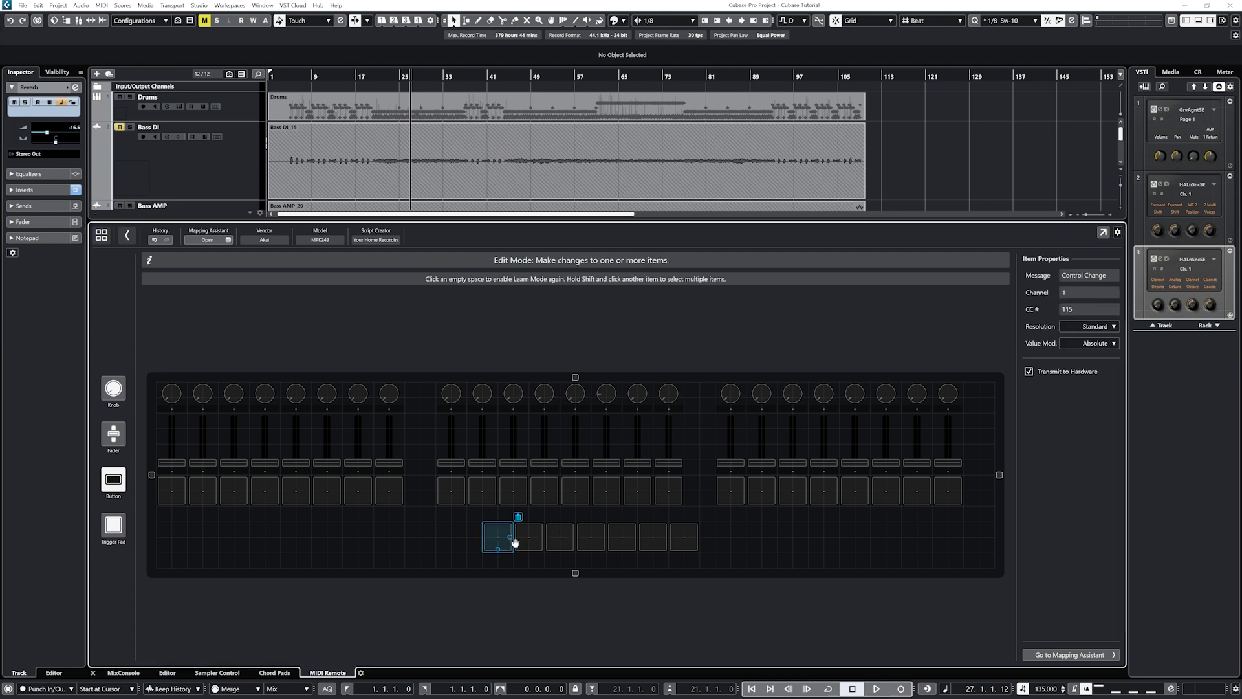
{"action": "left_click", "coordinate": [529, 539]}
{"action": "left_click", "coordinate": [560, 538]}
{"action": "left_click", "coordinate": [591, 537]}
{"action": "left_click", "coordinate": [615, 538]}
{"action": "left_click", "coordinate": [649, 538]}
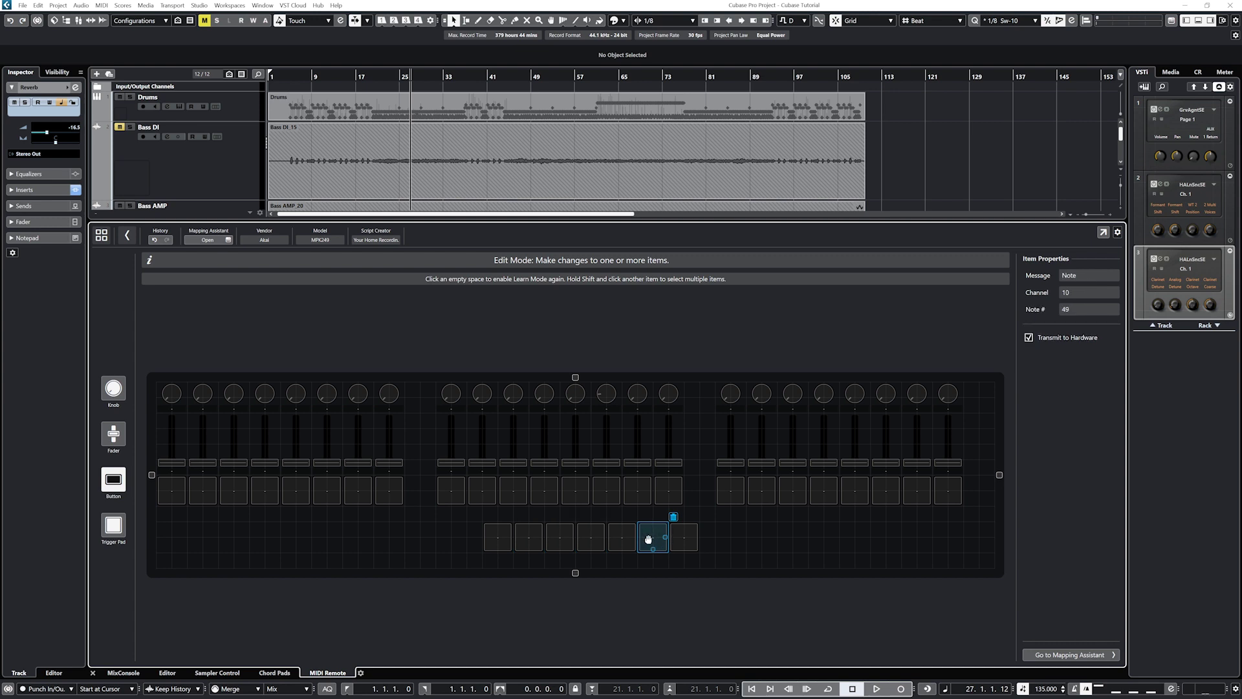
{"action": "left_click", "coordinate": [694, 520]}
{"action": "left_click", "coordinate": [688, 534]}
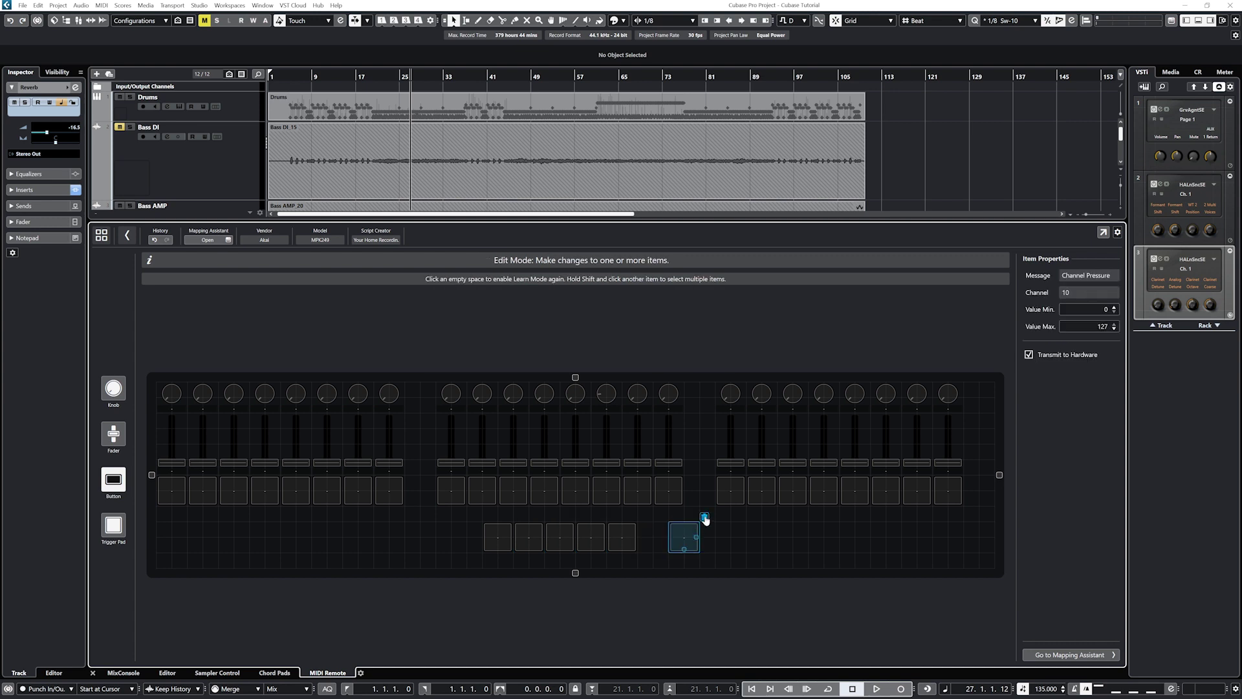
{"action": "left_click", "coordinate": [704, 518]}
Set the value mode of the first button in the lowest row to Relative Binary Offset.
{"action": "left_click", "coordinate": [494, 538]}
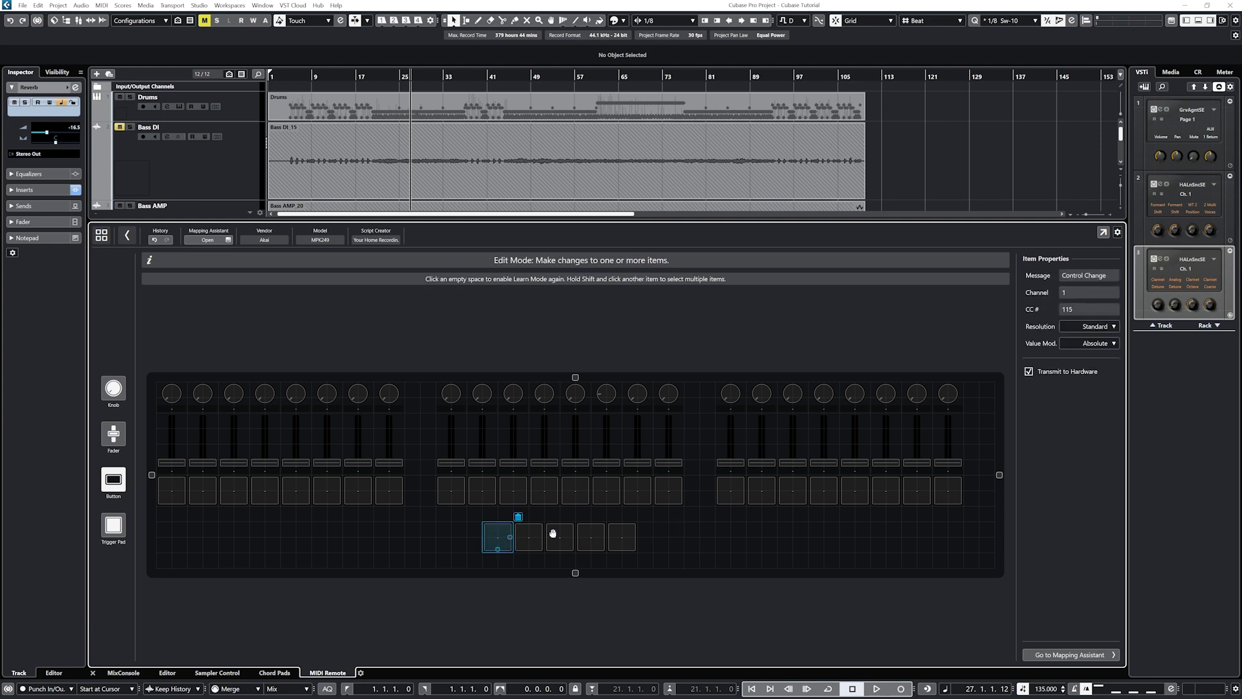
{"action": "left_click", "coordinate": [1091, 343]}
{"action": "left_click", "coordinate": [1088, 377]}
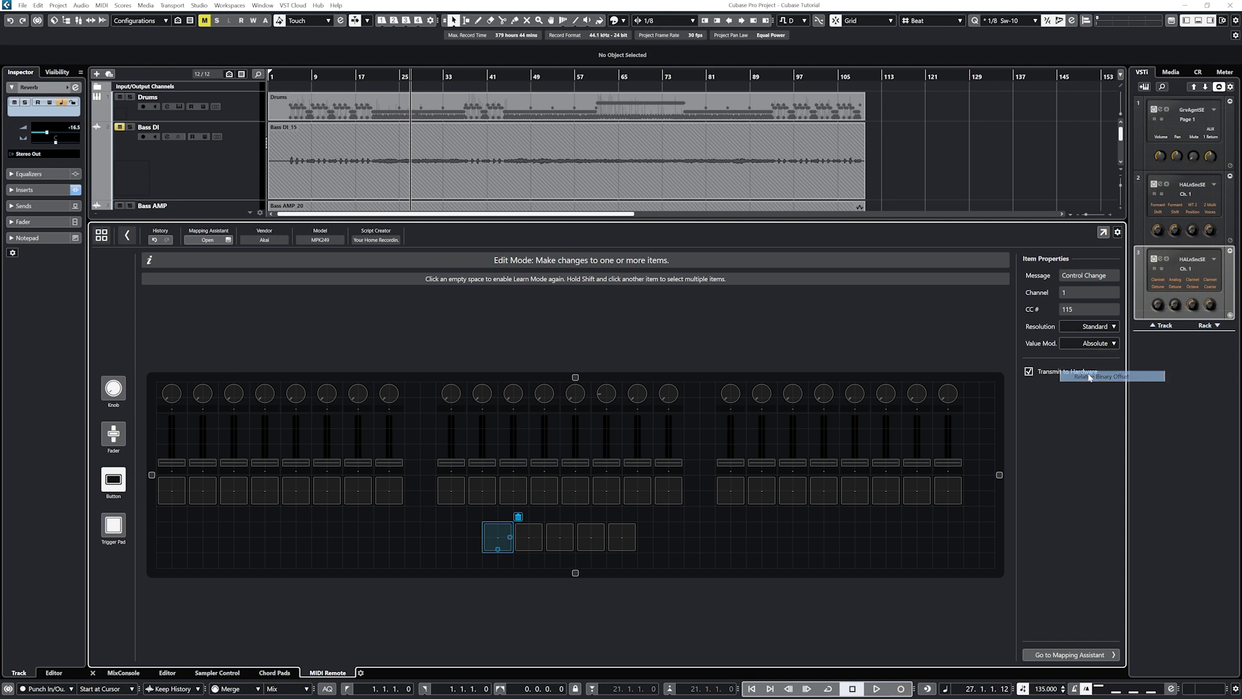
Set the value mode of the remaining four buttons in the lowest row to Relative Binary Offset.
{"action": "left_click", "coordinate": [528, 537]}
{"action": "left_click", "coordinate": [1085, 344]}
{"action": "left_click", "coordinate": [1088, 376]}
{"action": "left_click", "coordinate": [557, 539]}
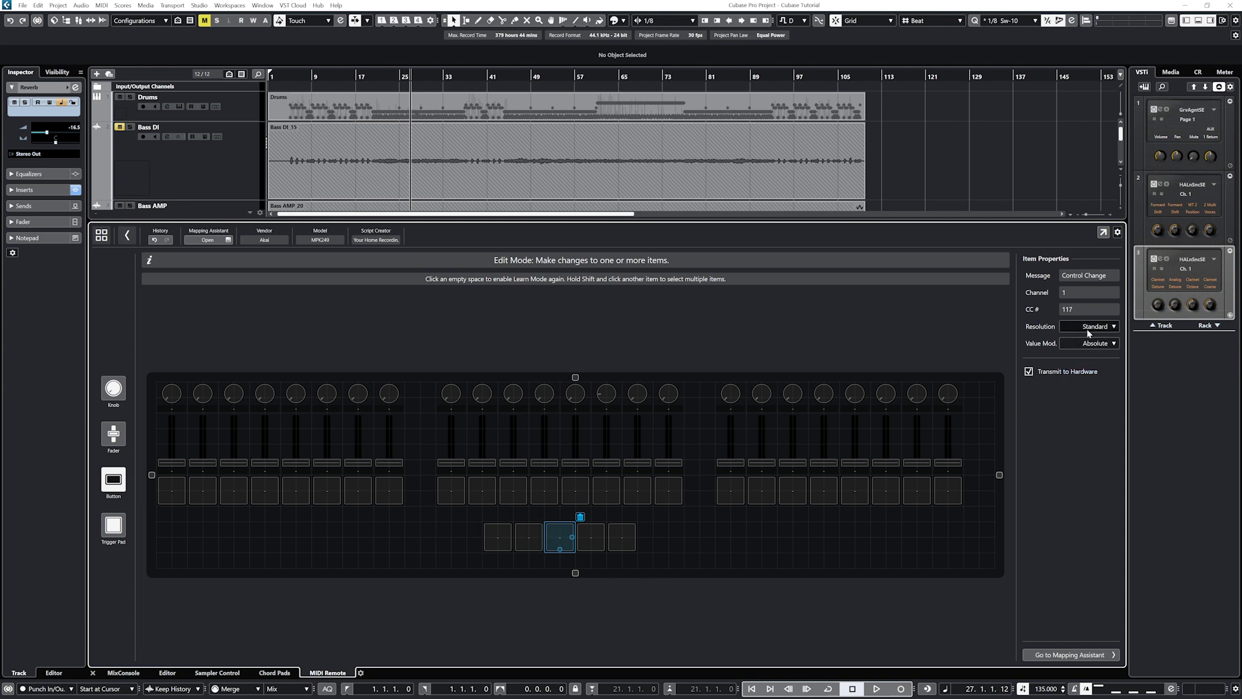
{"action": "left_click", "coordinate": [1086, 344]}
{"action": "left_click", "coordinate": [1088, 377]}
{"action": "left_click", "coordinate": [593, 537]}
{"action": "left_click", "coordinate": [1087, 344]}
{"action": "left_click", "coordinate": [1088, 376]}
{"action": "left_click", "coordinate": [621, 537]}
{"action": "left_click", "coordinate": [1093, 344]}
{"action": "left_click", "coordinate": [1088, 377]}
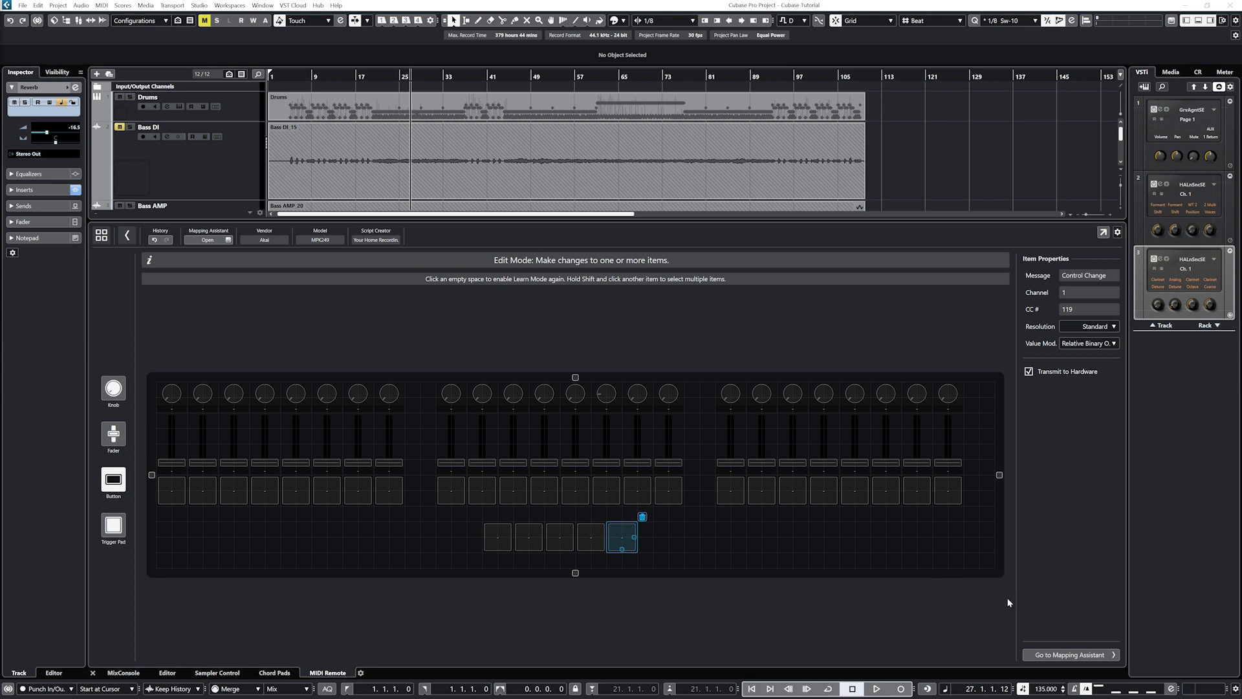
Open the Mapping Assistant and map the first button of the lowest row to the Transport key command Rewind.
{"action": "left_click", "coordinate": [1071, 654]}
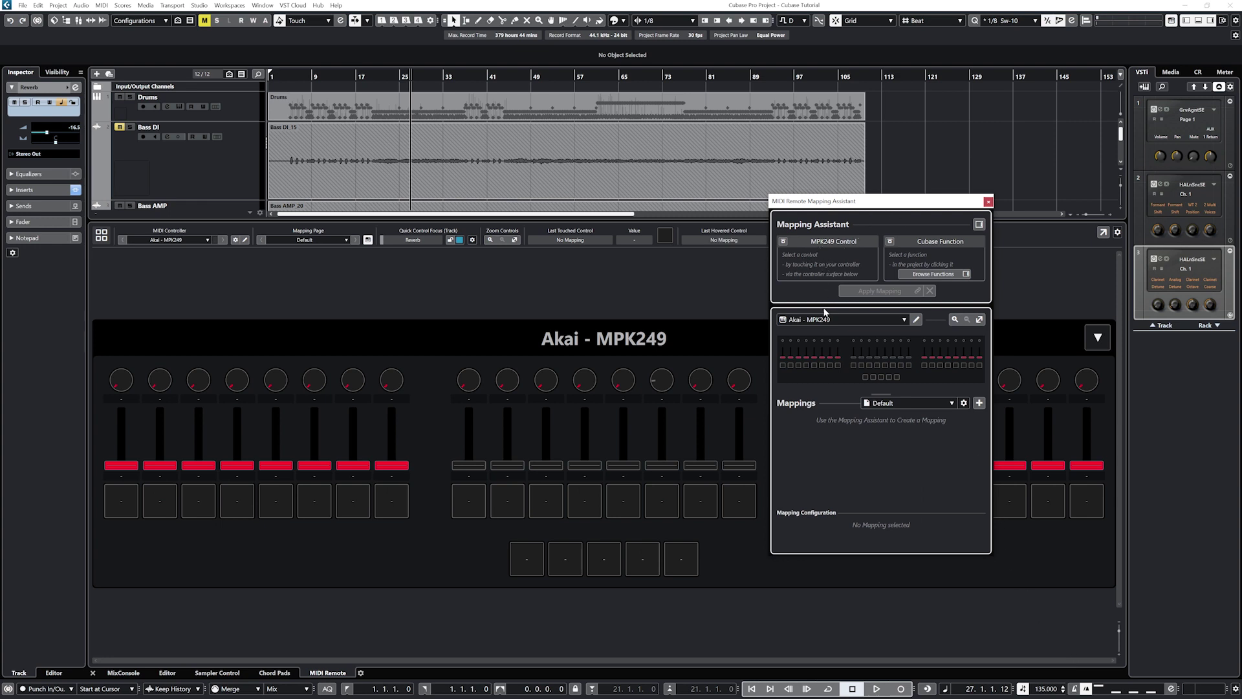
{"action": "left_click", "coordinate": [866, 378]}
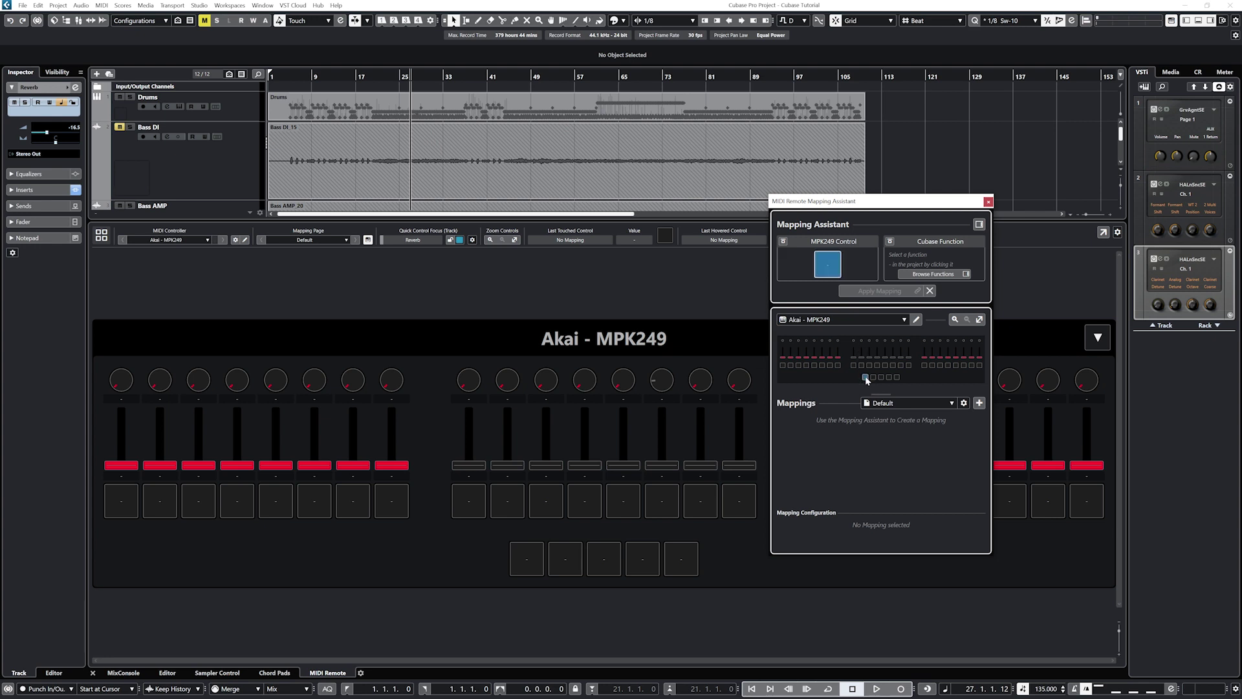
{"action": "left_click", "coordinate": [933, 274]}
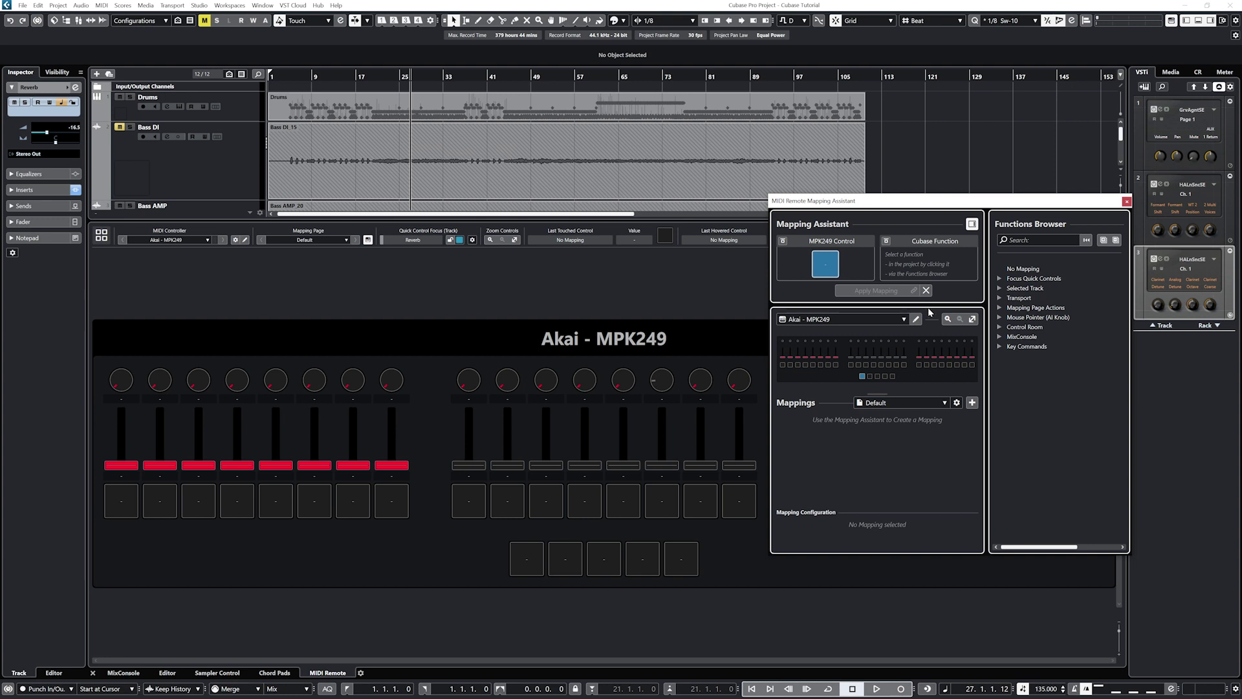
{"action": "left_click", "coordinate": [1001, 347]}
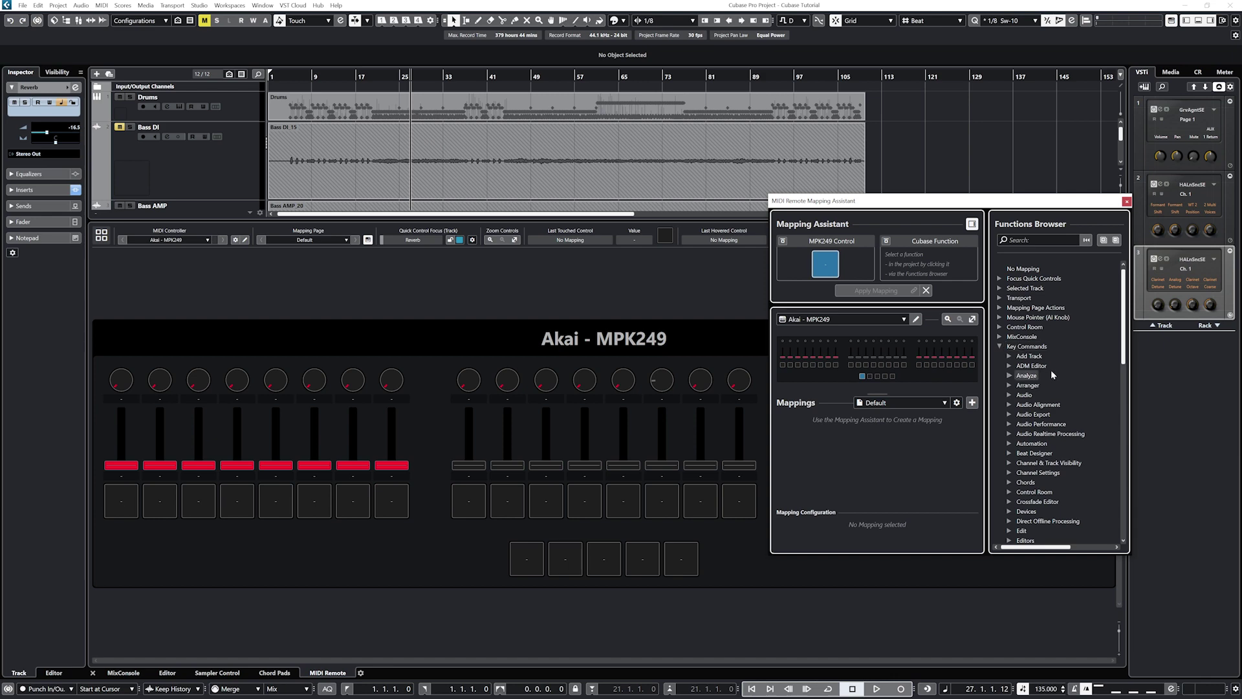
{"action": "scroll", "coordinate": [1050, 373], "scroll_direction": "down", "scroll_amount": 6}
{"action": "scroll", "coordinate": [1051, 377], "scroll_direction": "down", "scroll_amount": 6}
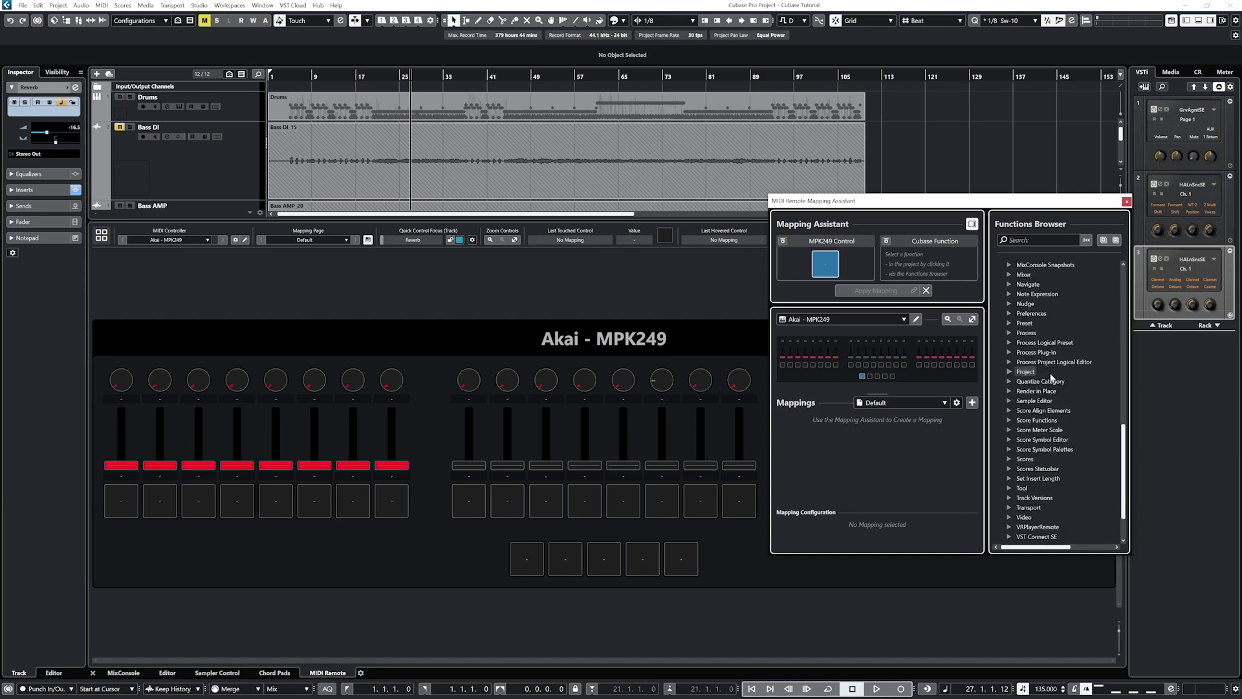
{"action": "scroll", "coordinate": [1051, 377], "scroll_direction": "down", "scroll_amount": 2}
{"action": "left_click", "coordinate": [1010, 459]}
{"action": "scroll", "coordinate": [1012, 458], "scroll_direction": "down", "scroll_amount": 10}
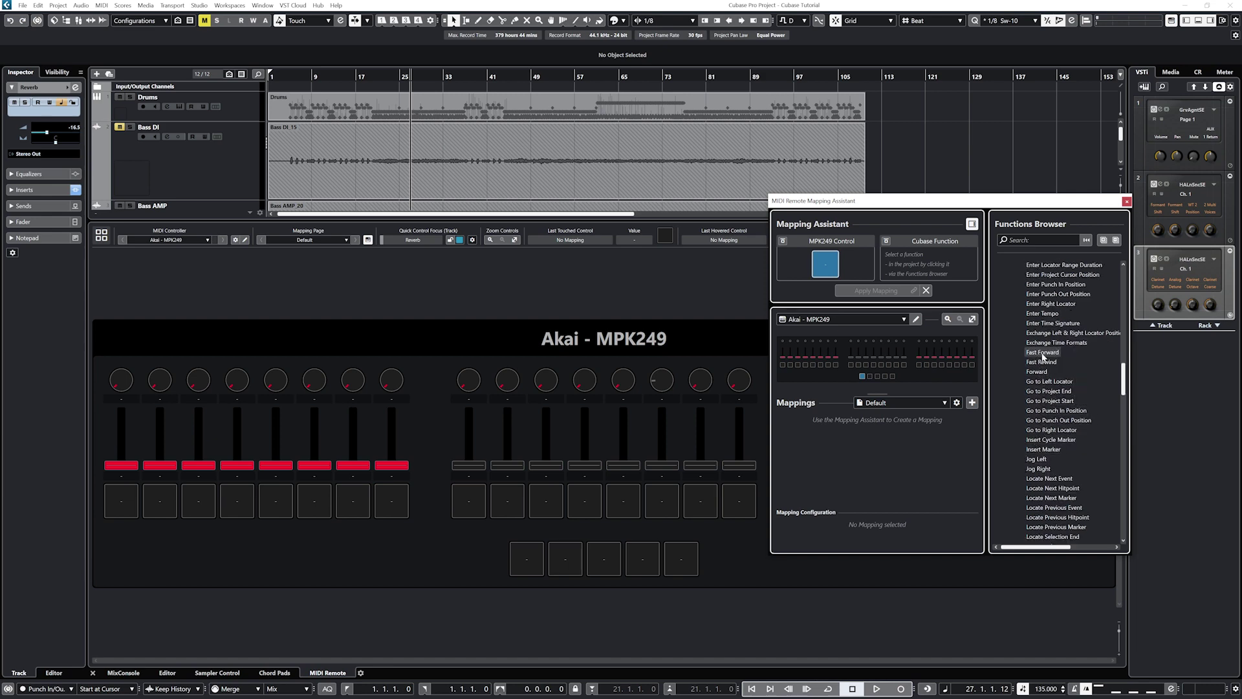
{"action": "scroll", "coordinate": [1040, 402], "scroll_direction": "down", "scroll_amount": 8}
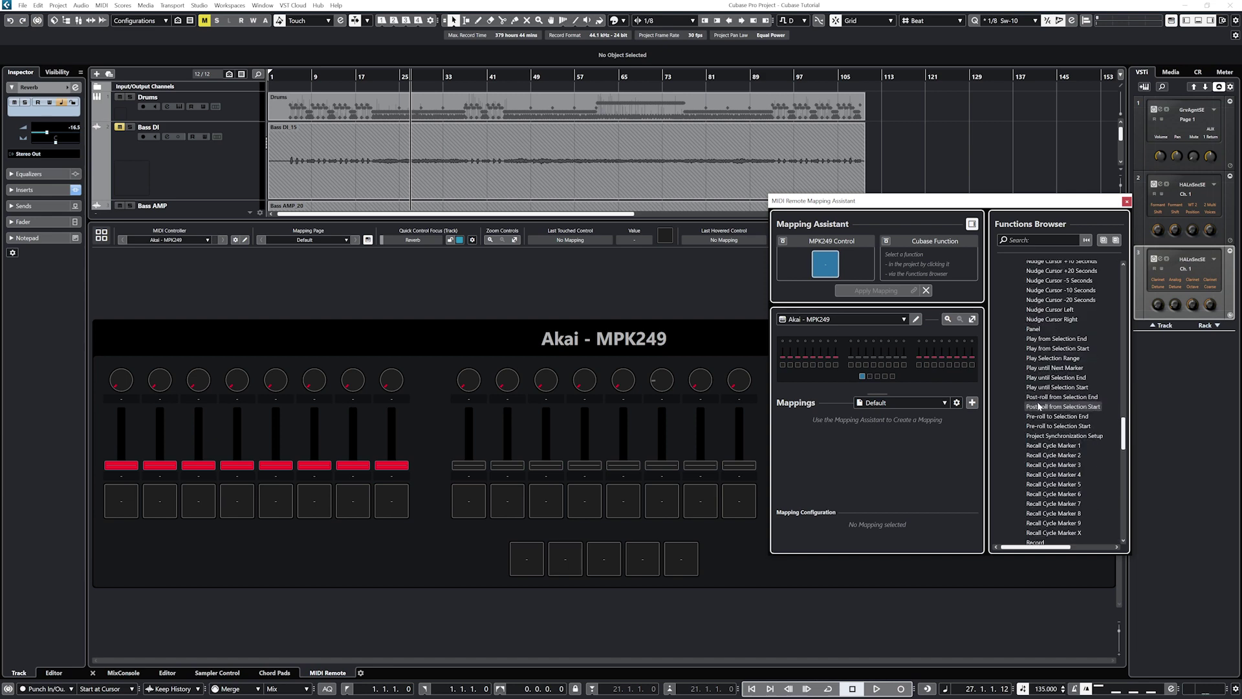
{"action": "scroll", "coordinate": [1038, 407], "scroll_direction": "down", "scroll_amount": 4}
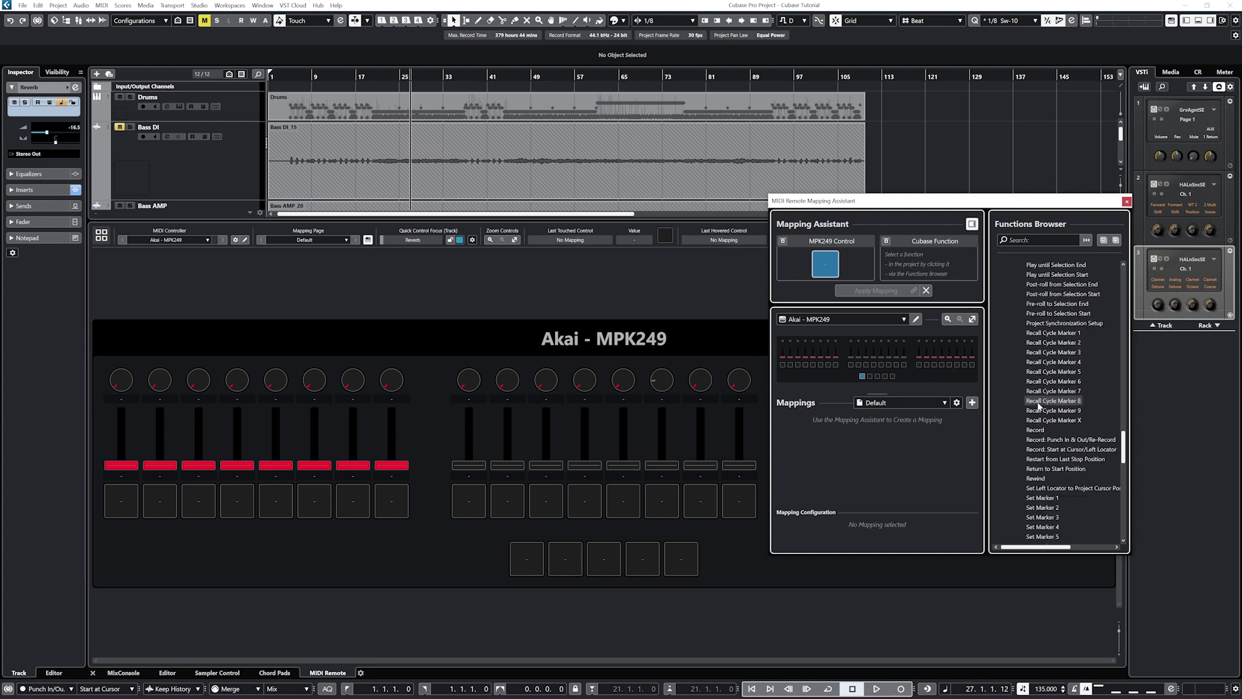
{"action": "left_click", "coordinate": [1038, 478]}
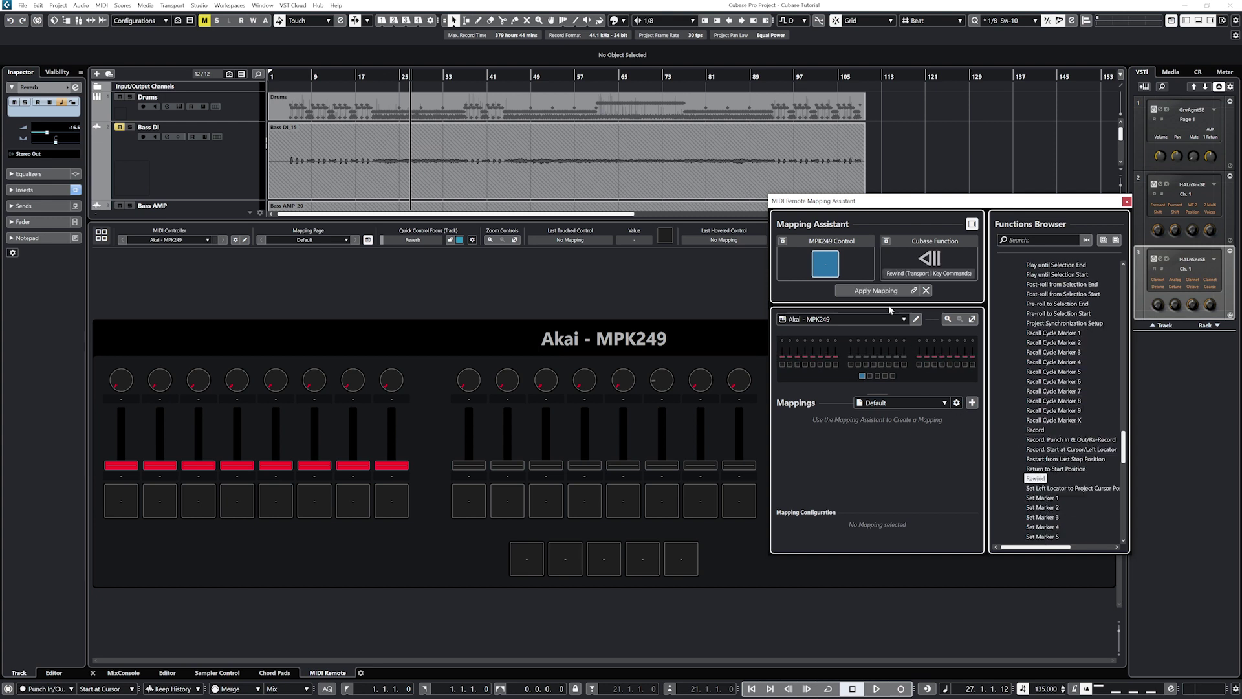
{"action": "left_click", "coordinate": [879, 291]}
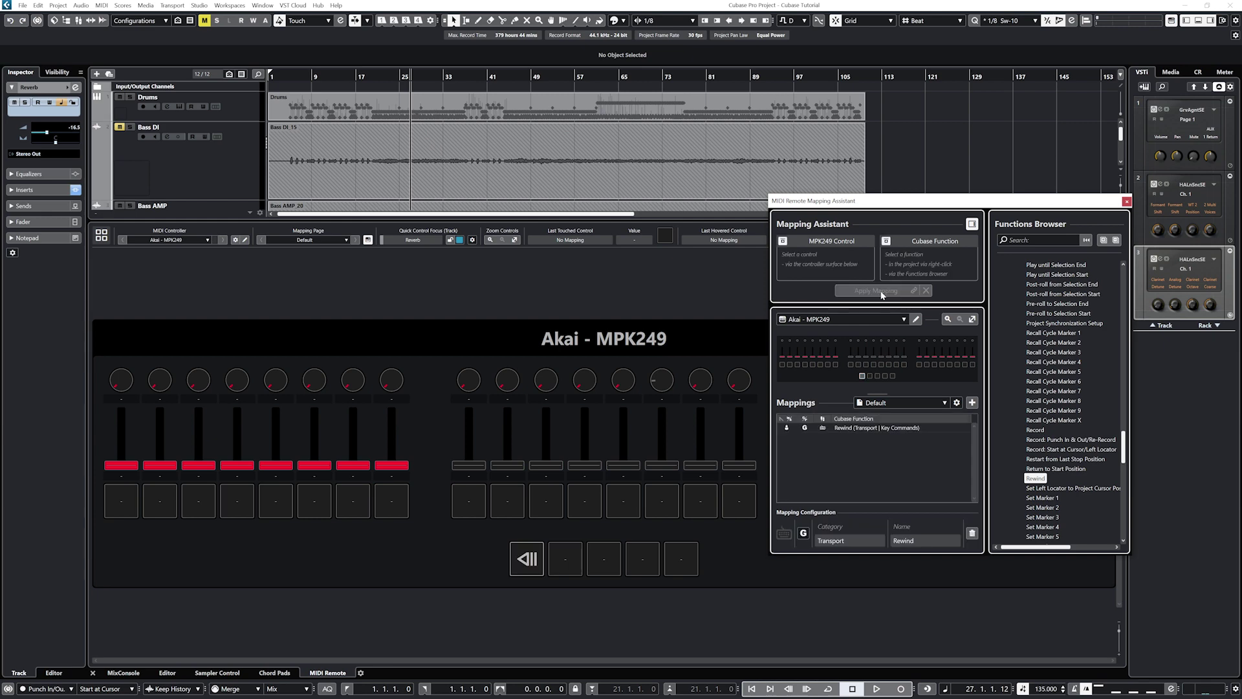
Map the second button of the lowest row to the Transport key command Forward.
{"action": "left_click", "coordinate": [869, 376]}
{"action": "scroll", "coordinate": [1051, 418], "scroll_direction": "up", "scroll_amount": 10}
{"action": "scroll", "coordinate": [1048, 421], "scroll_direction": "up", "scroll_amount": 10}
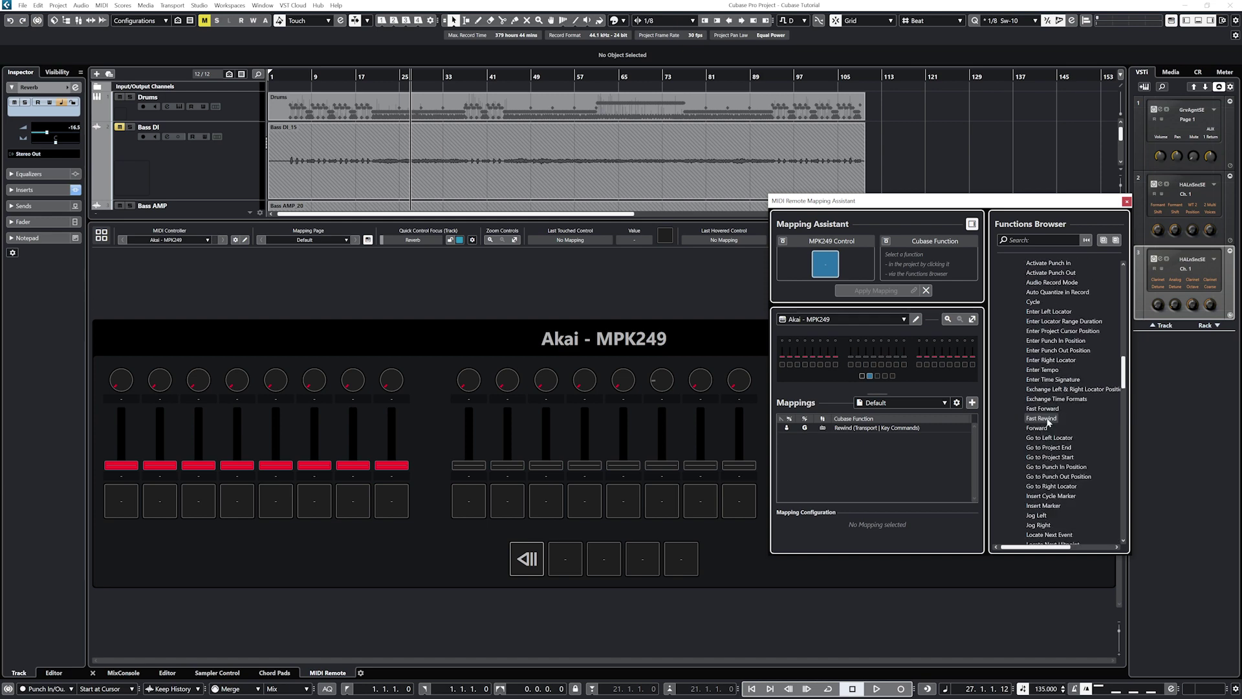
{"action": "left_click", "coordinate": [1039, 428]}
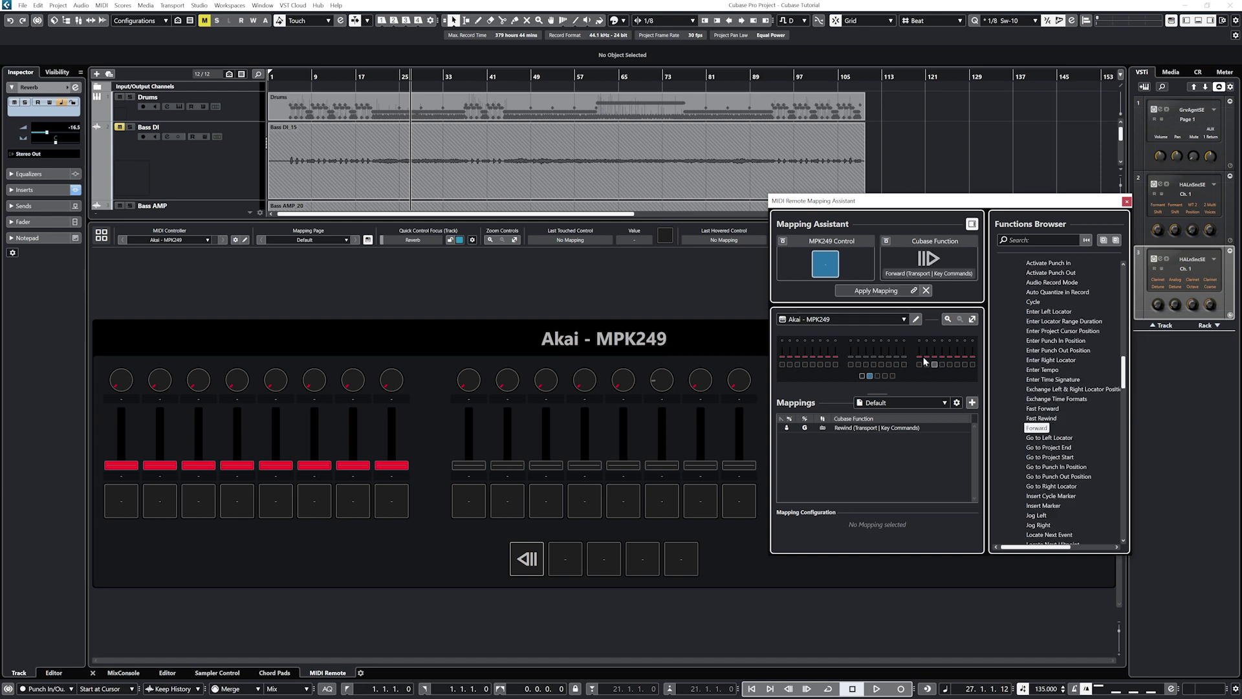
{"action": "left_click", "coordinate": [875, 291]}
Map the third button of the lowest row to the Transport key command Stop.
{"action": "left_click", "coordinate": [877, 376]}
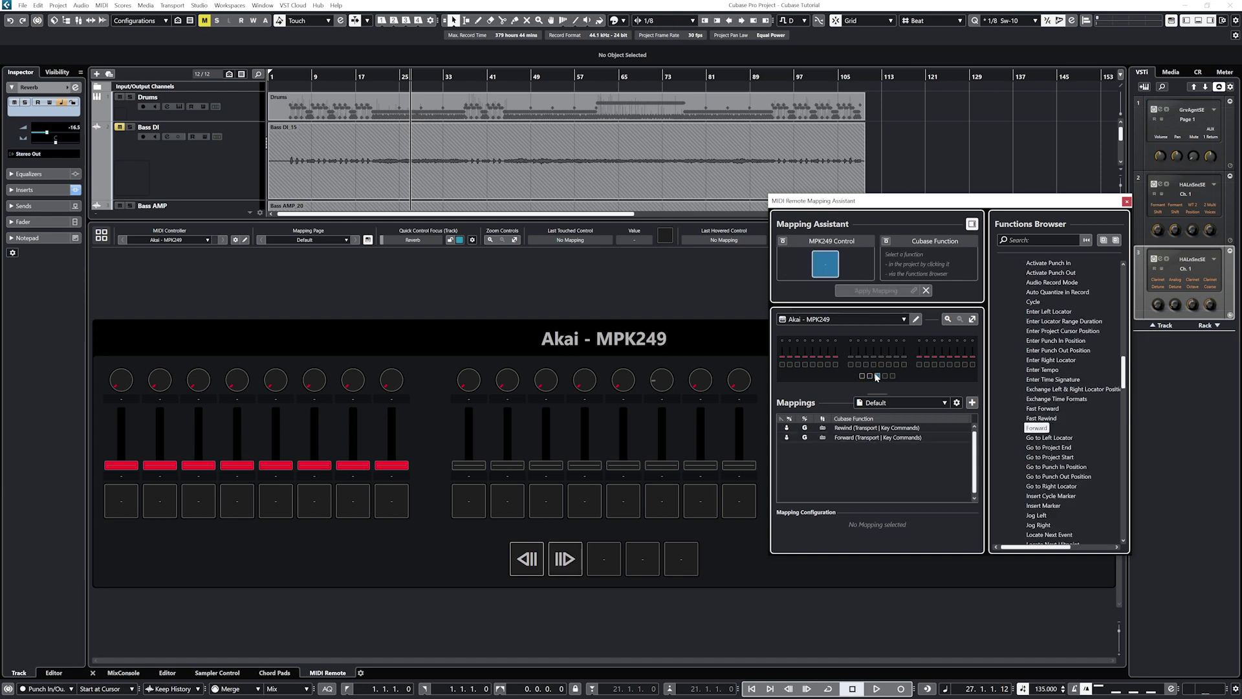
{"action": "scroll", "coordinate": [1035, 421], "scroll_direction": "down", "scroll_amount": 10}
{"action": "scroll", "coordinate": [1035, 421], "scroll_direction": "down", "scroll_amount": 4}
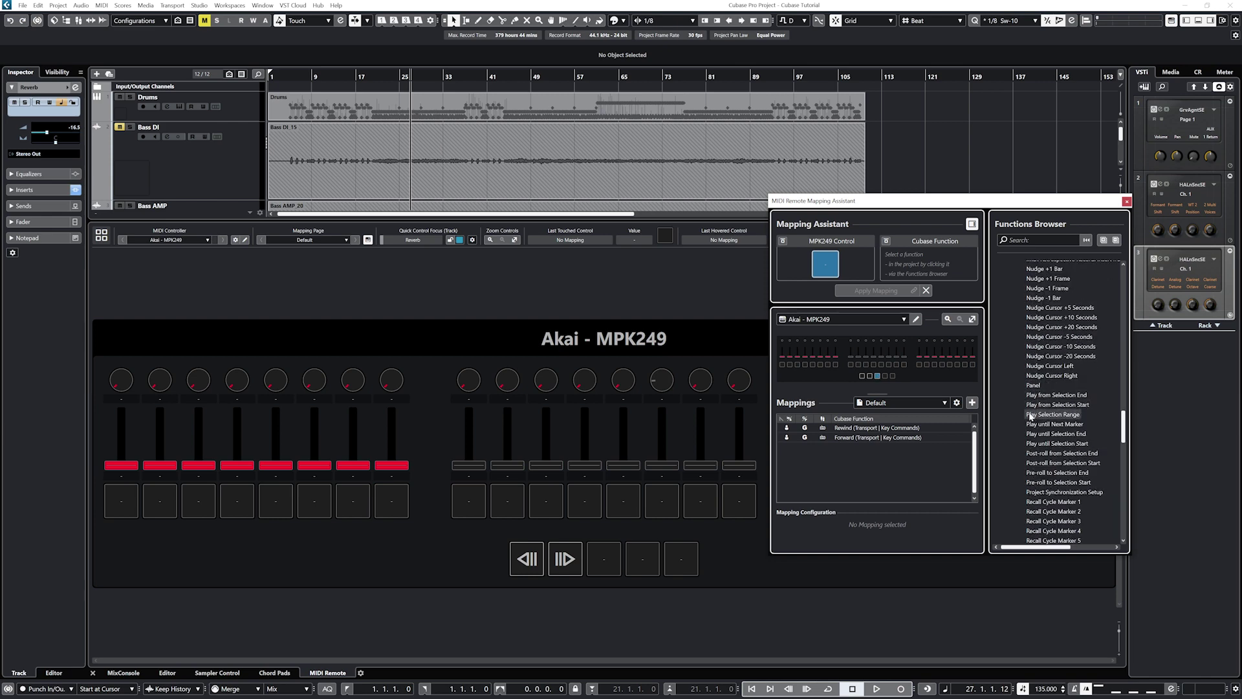
{"action": "scroll", "coordinate": [1031, 416], "scroll_direction": "down", "scroll_amount": 12}
{"action": "scroll", "coordinate": [1030, 417], "scroll_direction": "down", "scroll_amount": 4}
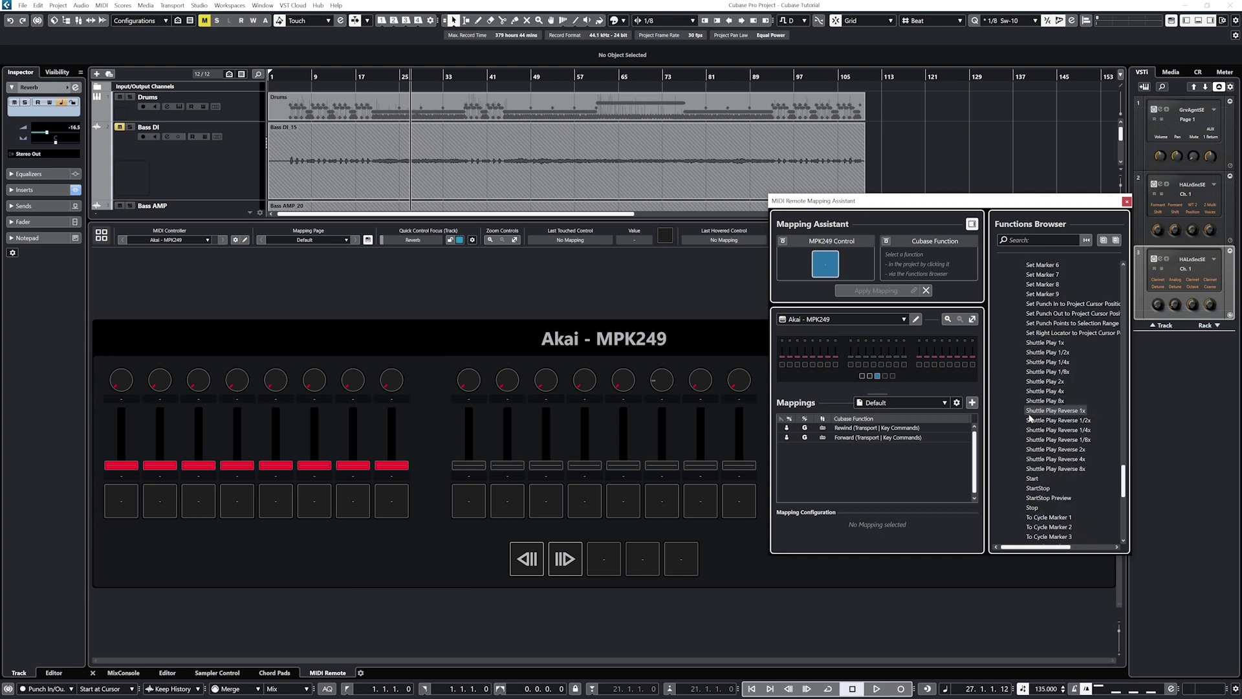
{"action": "left_click", "coordinate": [1032, 507]}
{"action": "left_click", "coordinate": [876, 291]}
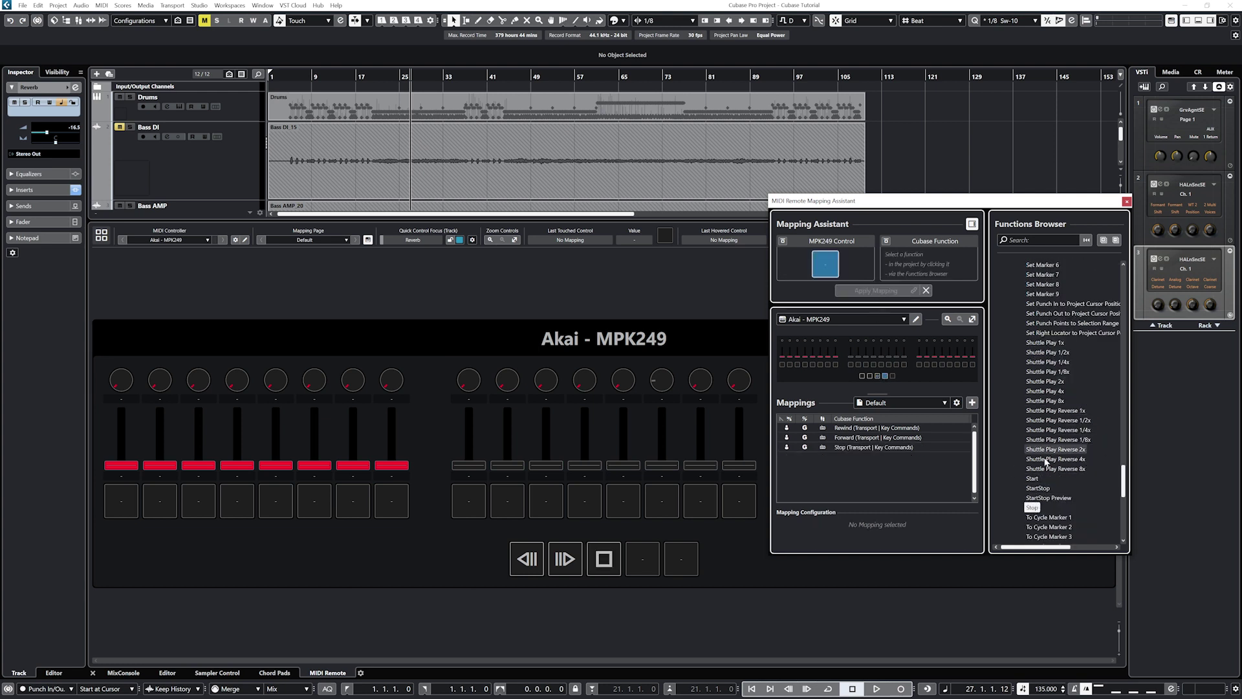
Map the fourth button of the lowest row to the Transport key command Start and the fifth to Record.
{"action": "left_click", "coordinate": [1032, 478]}
{"action": "left_click", "coordinate": [876, 290]}
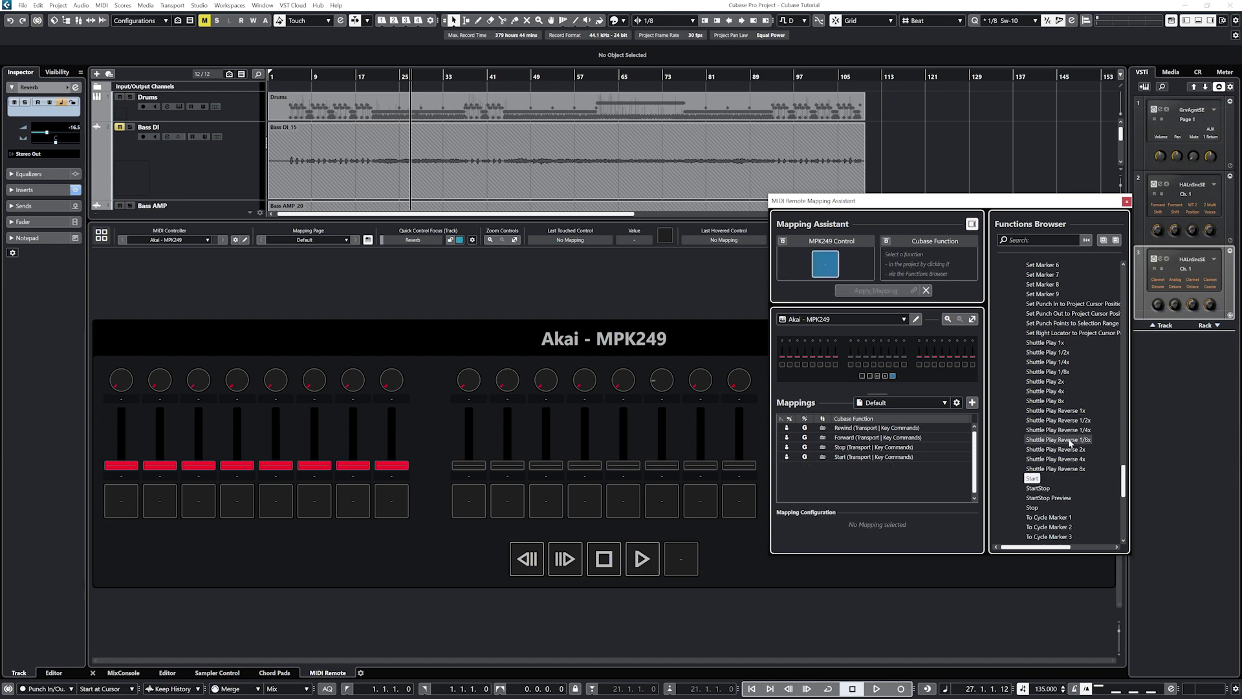
{"action": "scroll", "coordinate": [1032, 443], "scroll_direction": "up", "scroll_amount": 10}
{"action": "left_click", "coordinate": [1035, 447]}
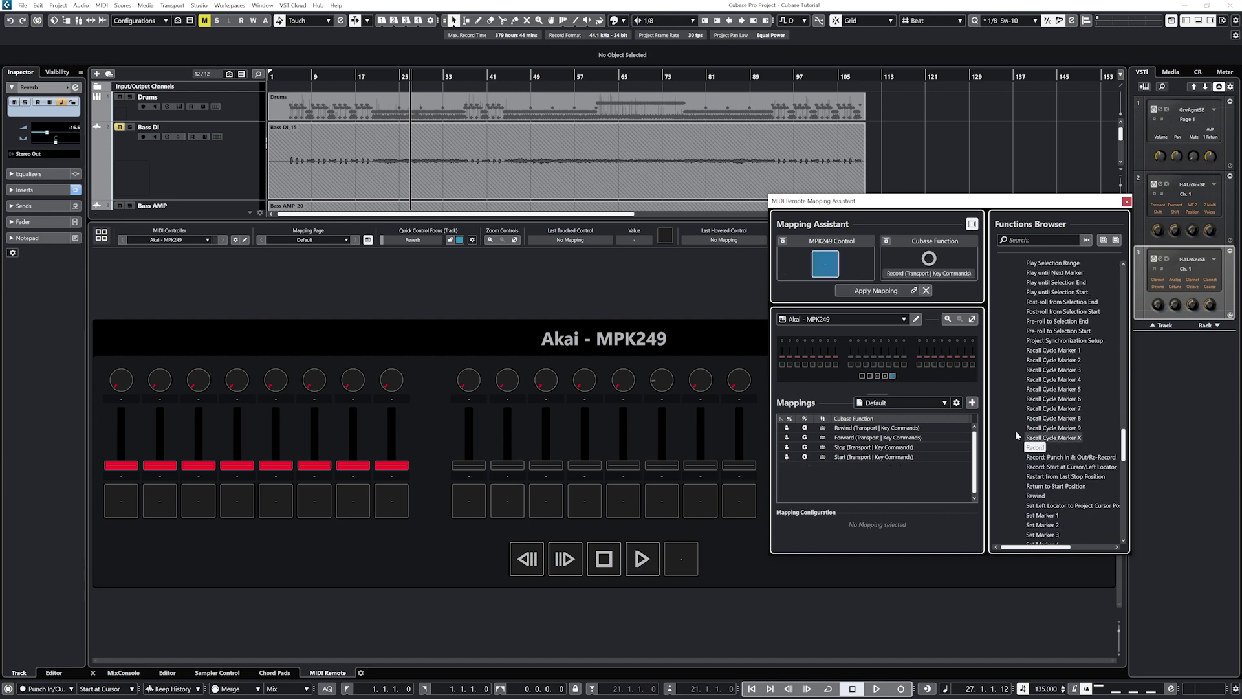
{"action": "left_click", "coordinate": [877, 291]}
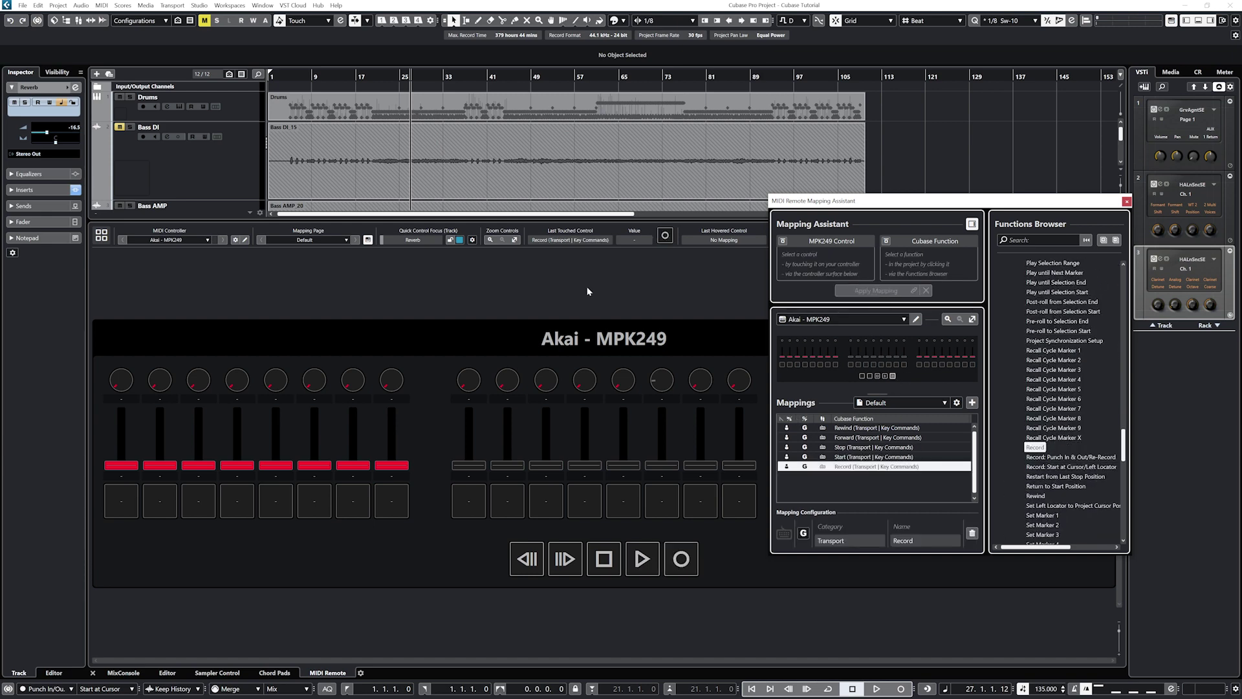
Set the number of mixer channels in the MixConsole's Mixer Bank Zone to 24.
{"action": "left_click", "coordinate": [1000, 337]}
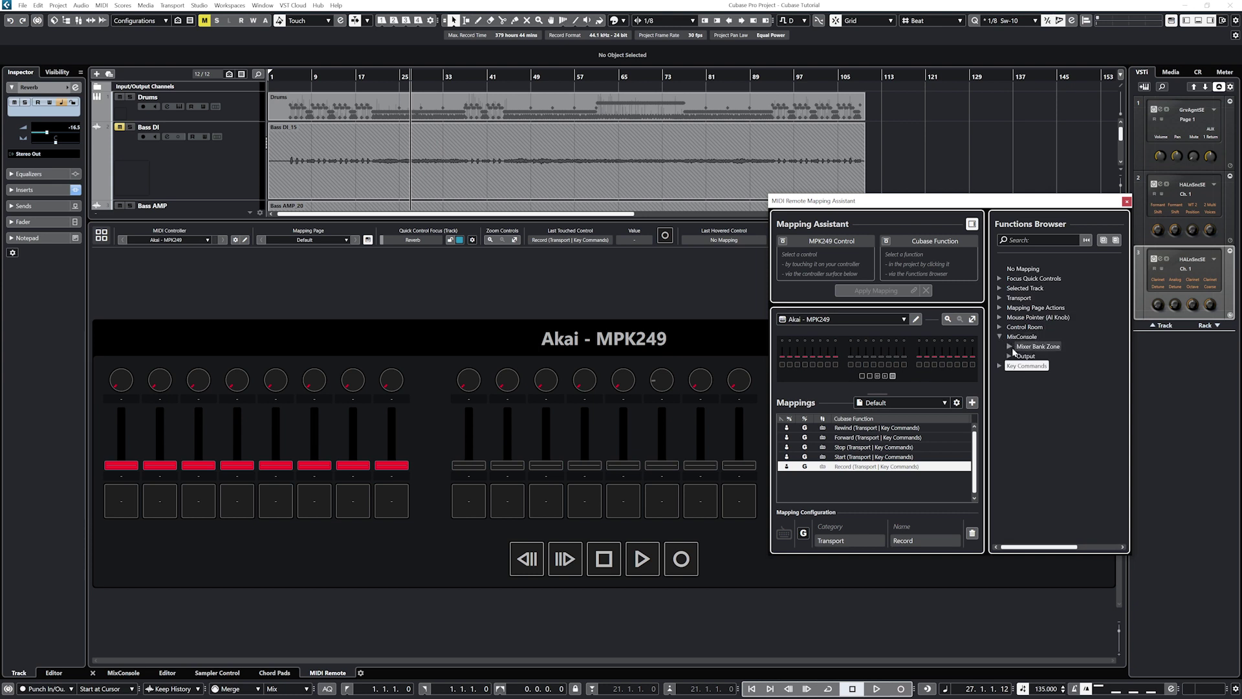
{"action": "left_click", "coordinate": [1009, 346]}
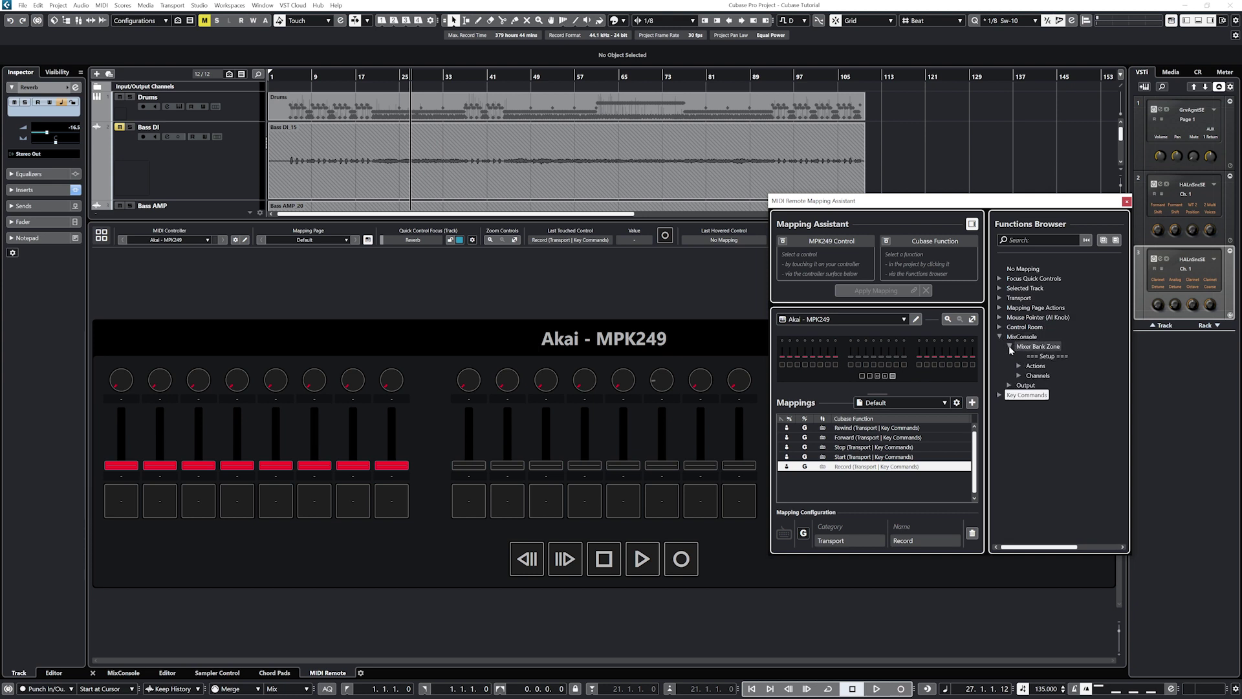
{"action": "left_click", "coordinate": [1048, 356]}
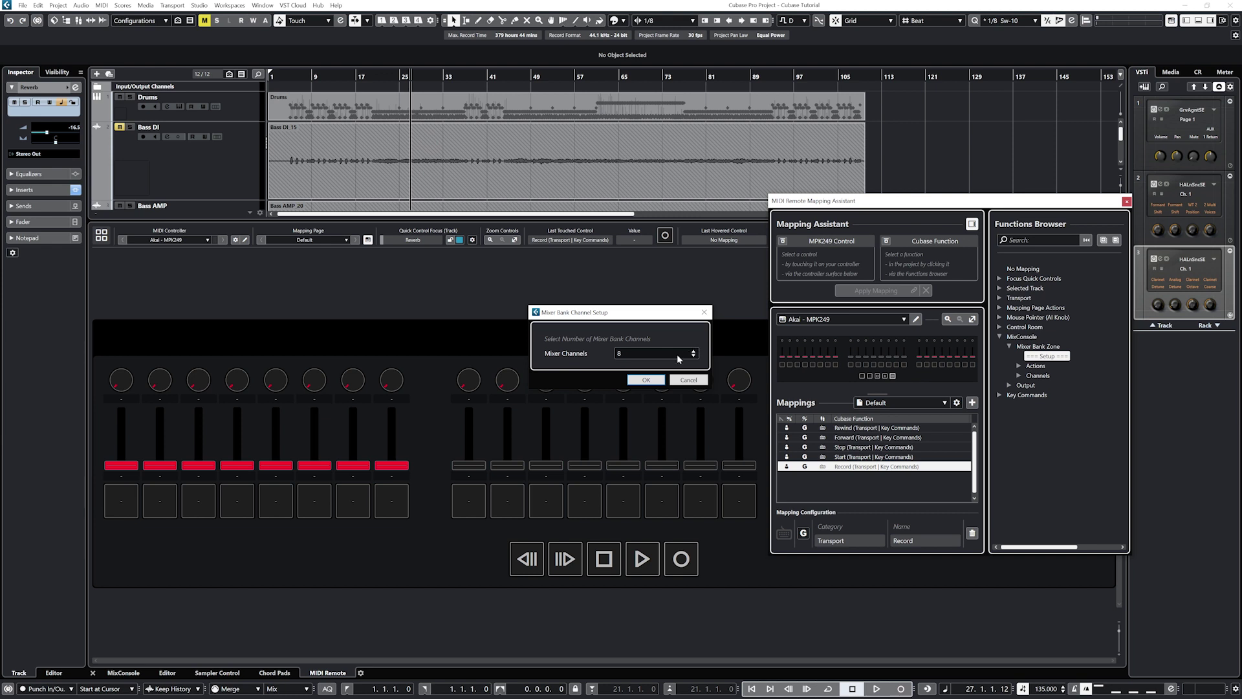
{"action": "scroll", "coordinate": [631, 354], "scroll_direction": "up", "scroll_amount": 3}
{"action": "double_click", "coordinate": [630, 352]}
{"action": "type", "text": "24"}
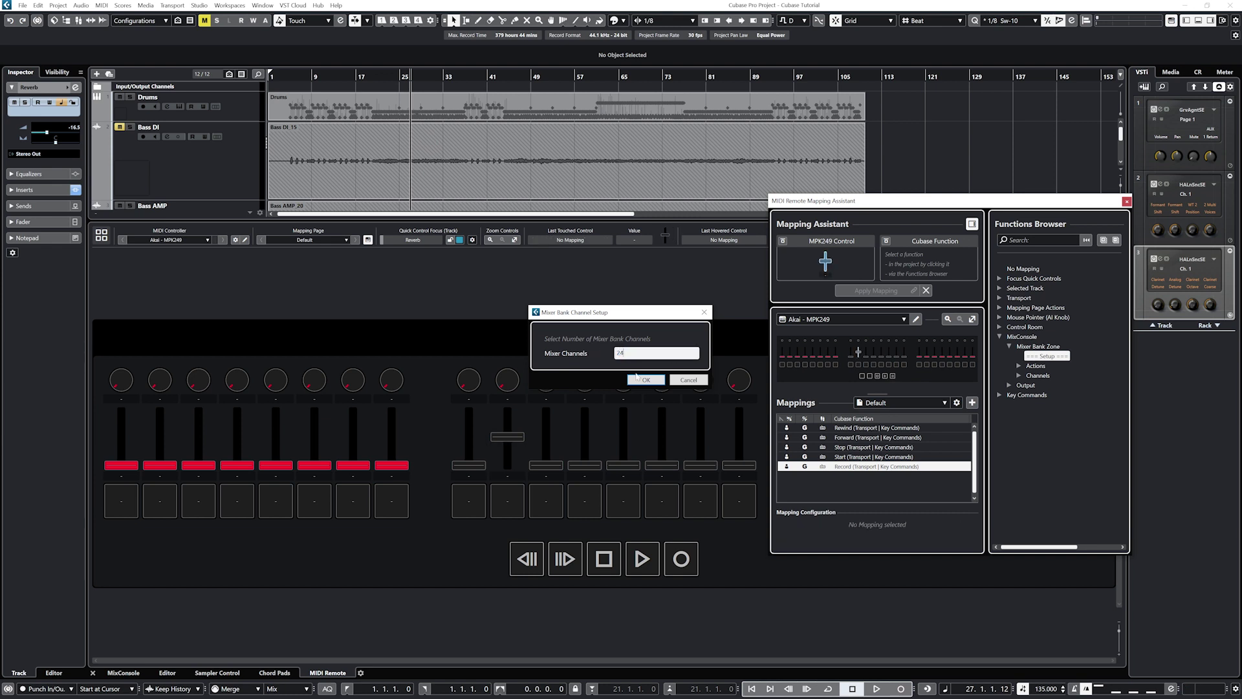
{"action": "left_click", "coordinate": [600, 364]}
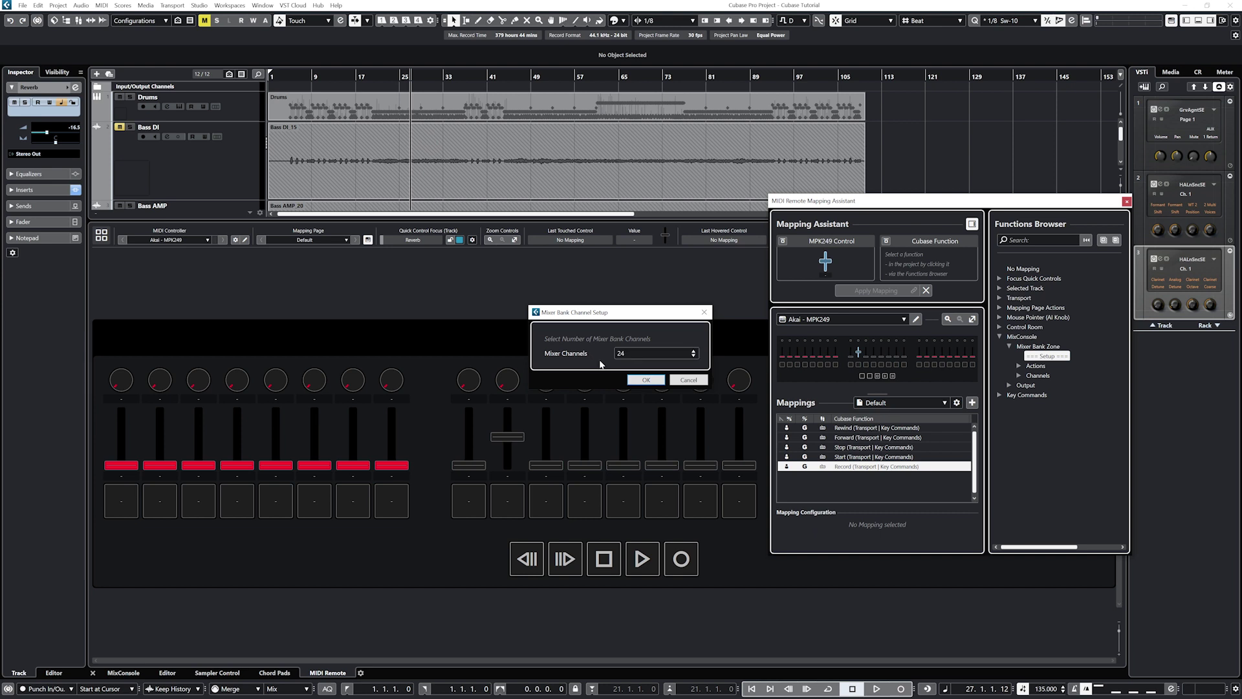
{"action": "left_click", "coordinate": [646, 380]}
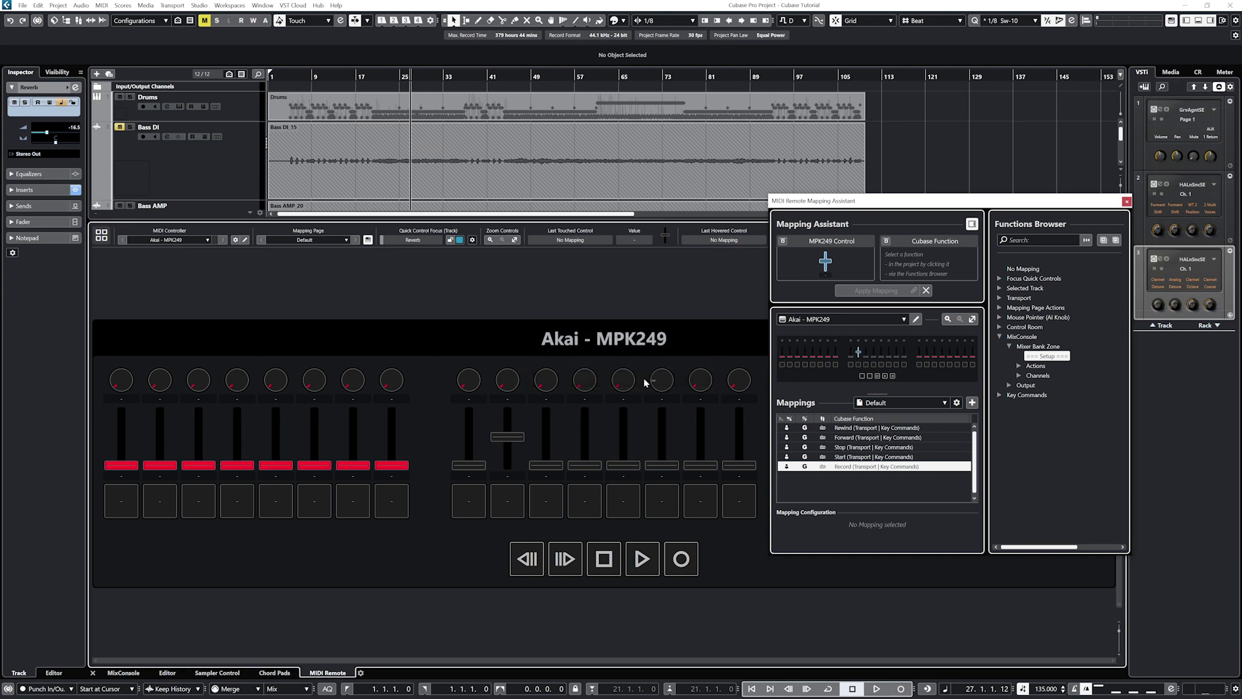
Map the first knob to Pan Left-Right of Channel 1 (Drums) in the Mixer Bank Zone.
{"action": "left_click", "coordinate": [1019, 367]}
{"action": "left_click", "coordinate": [1019, 366]}
{"action": "left_click", "coordinate": [1019, 375]}
{"action": "left_click", "coordinate": [1039, 388]}
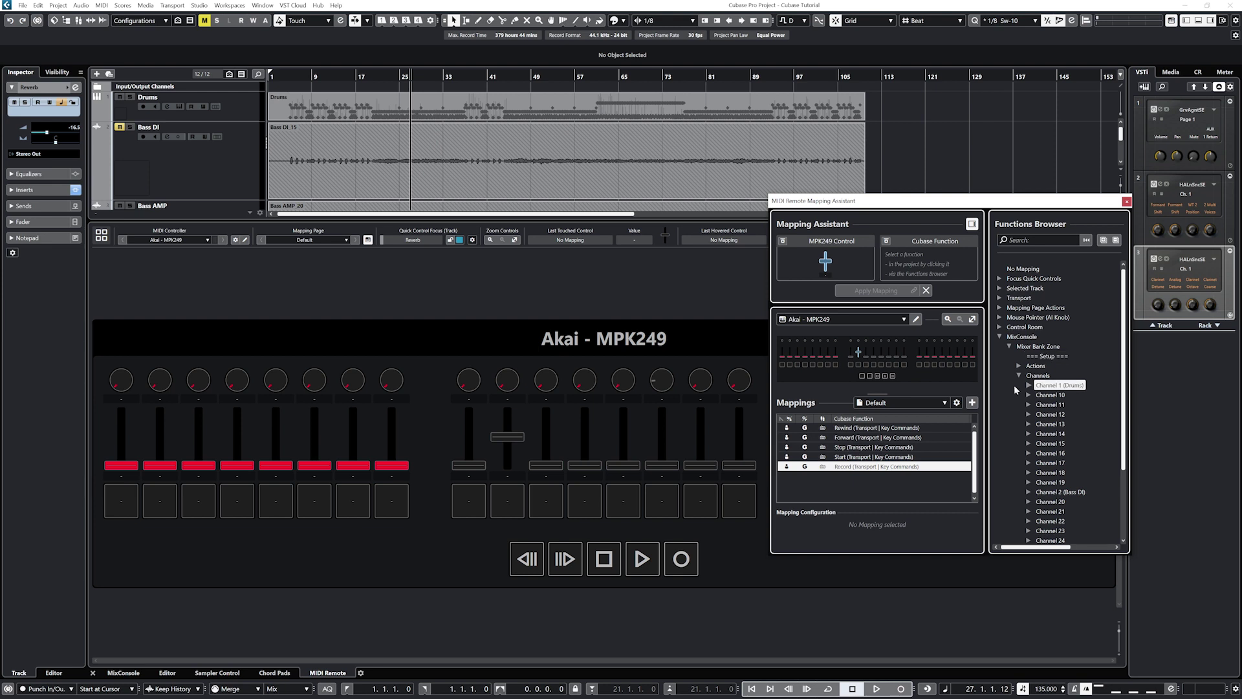
{"action": "left_click", "coordinate": [1029, 385]}
{"action": "scroll", "coordinate": [1036, 401], "scroll_direction": "down", "scroll_amount": 4}
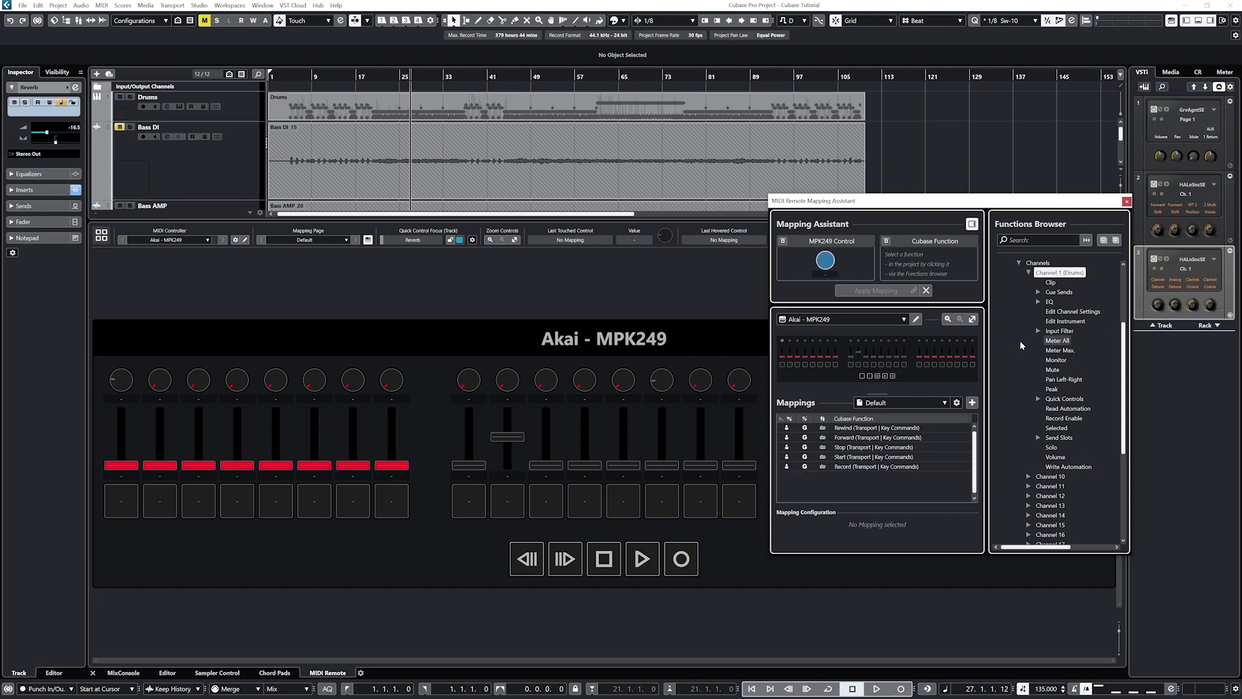
{"action": "left_click", "coordinate": [1057, 381]}
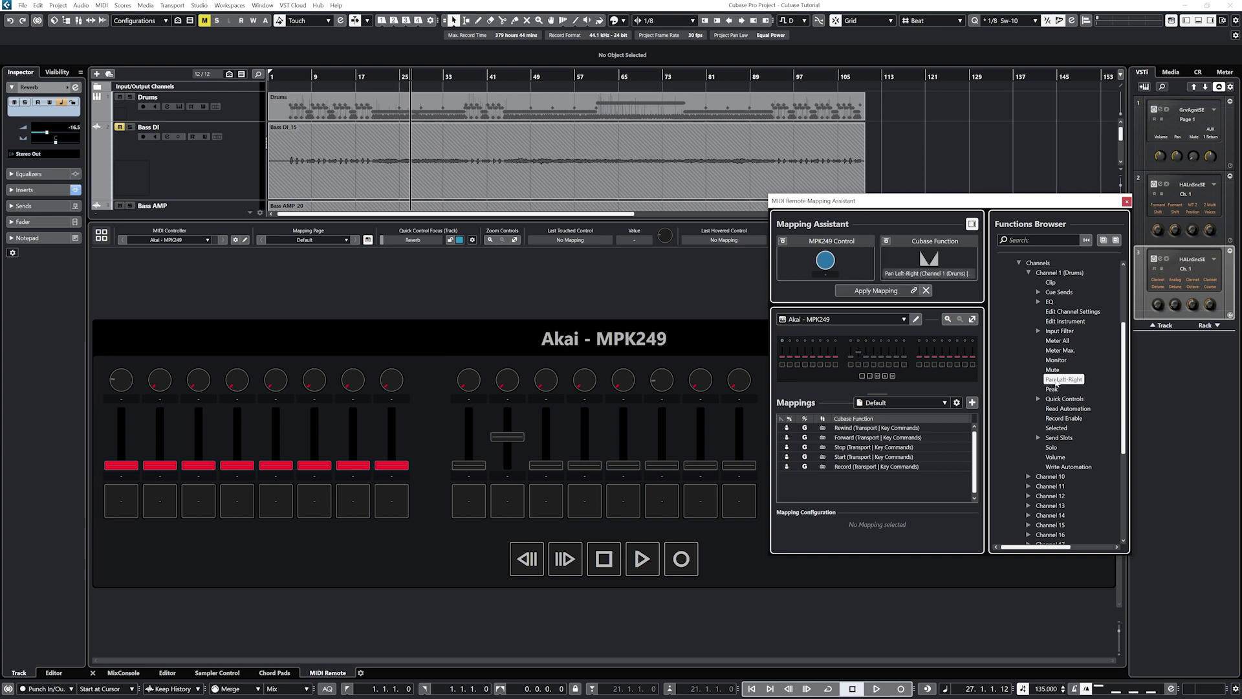
{"action": "left_click", "coordinate": [875, 291]}
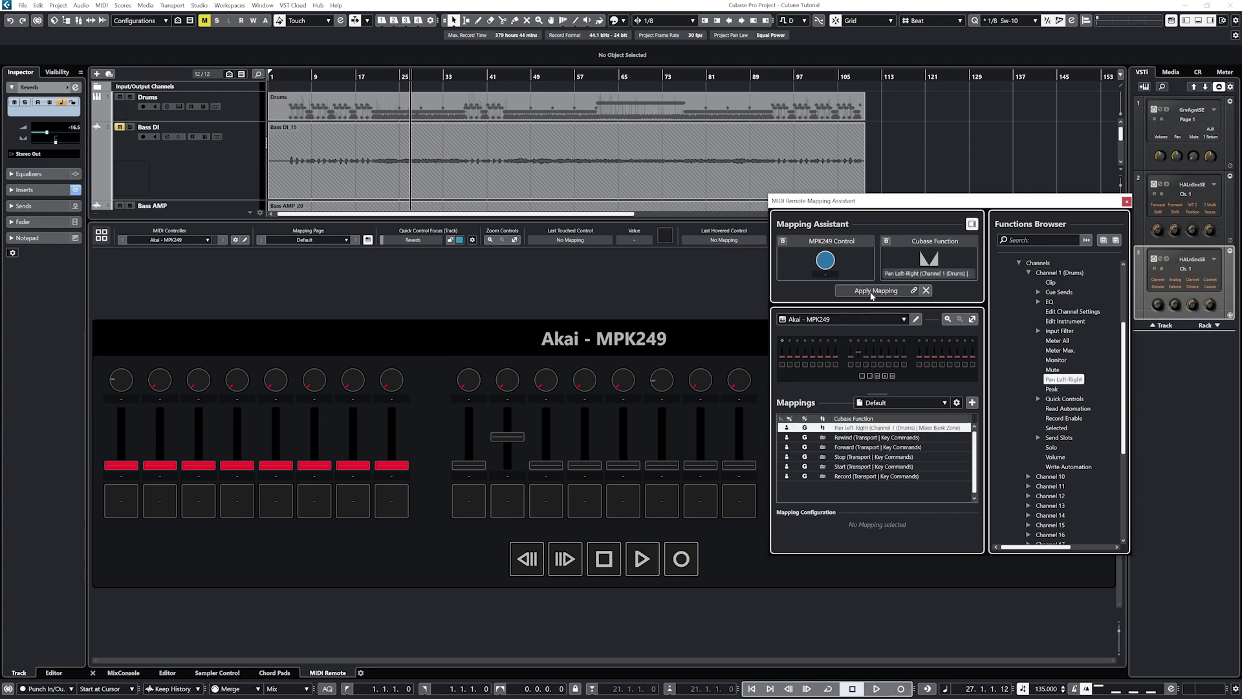
Map the first fader to the Volume of Channel 1 (Drums) in the Mixer Bank Zone.
{"action": "left_click", "coordinate": [784, 353]}
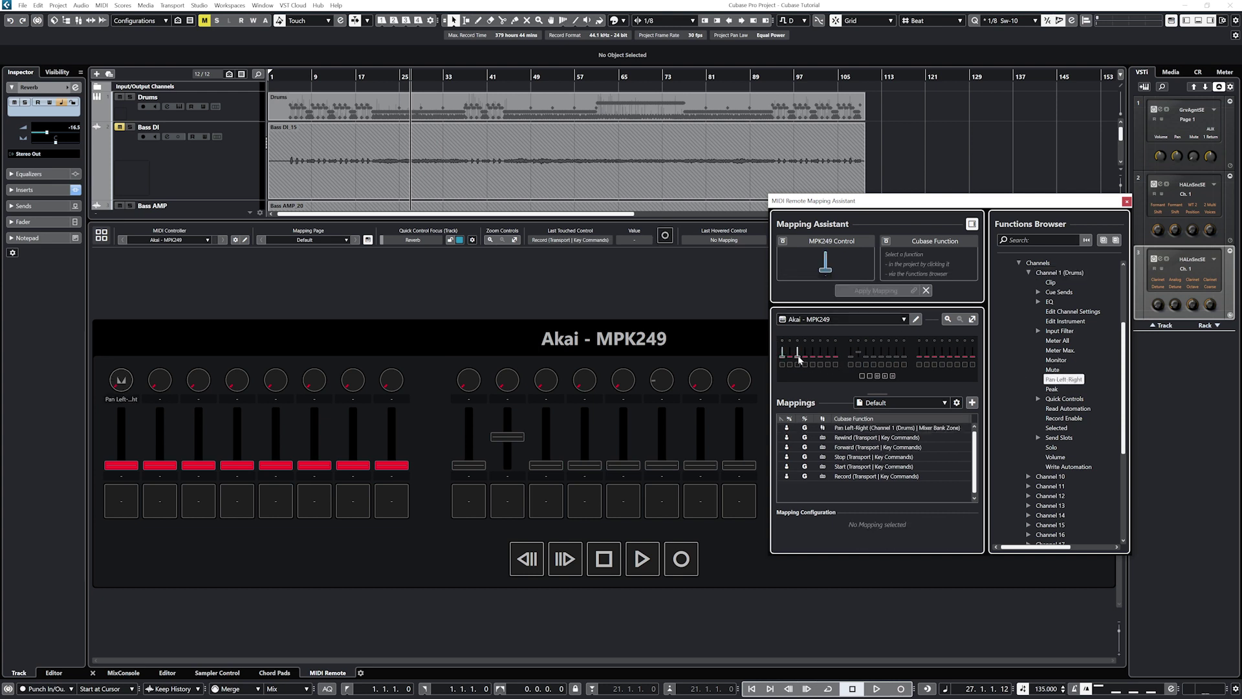
{"action": "left_click", "coordinate": [1057, 457]}
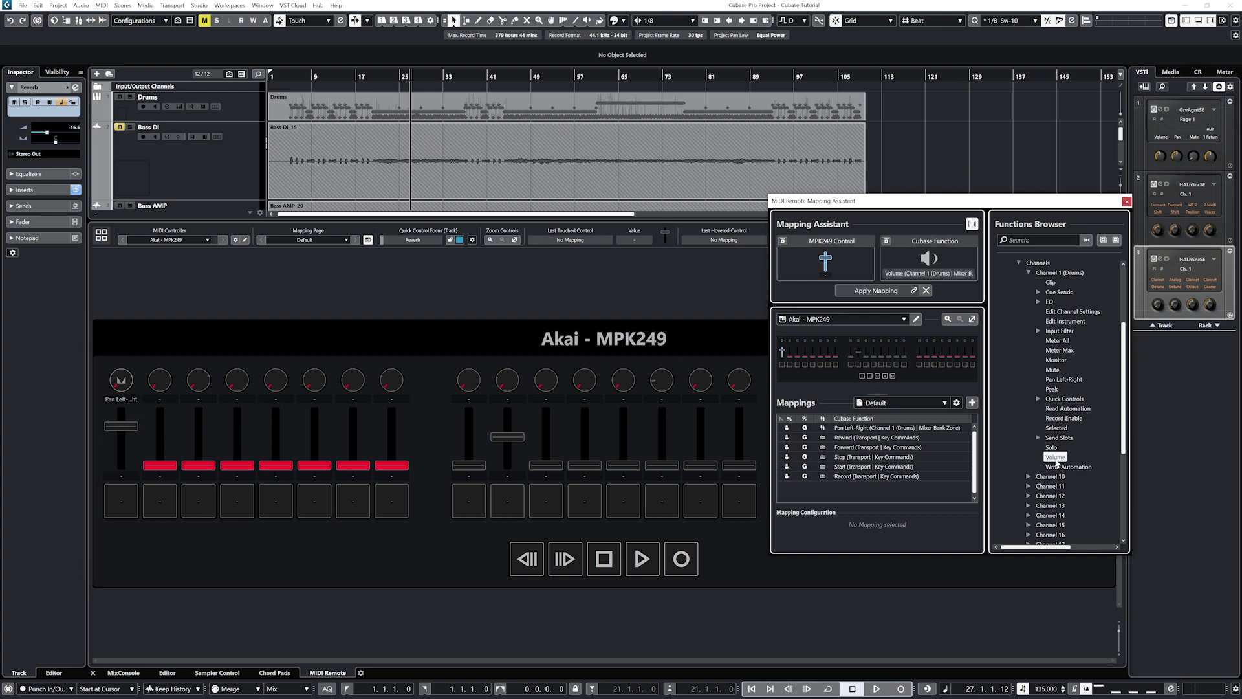
{"action": "left_click", "coordinate": [884, 291]}
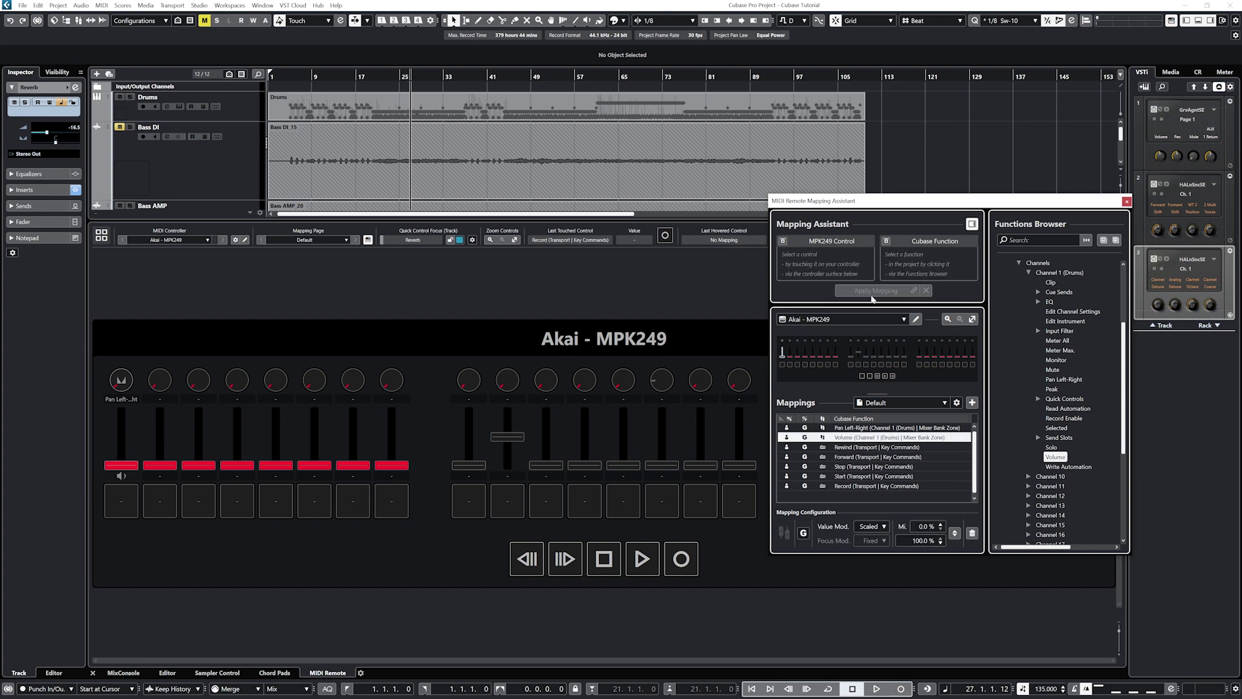
Map the first square button under the first fader to Mute of Channel 1 (Drums) and set its value mode to Jump.
{"action": "left_click", "coordinate": [783, 365]}
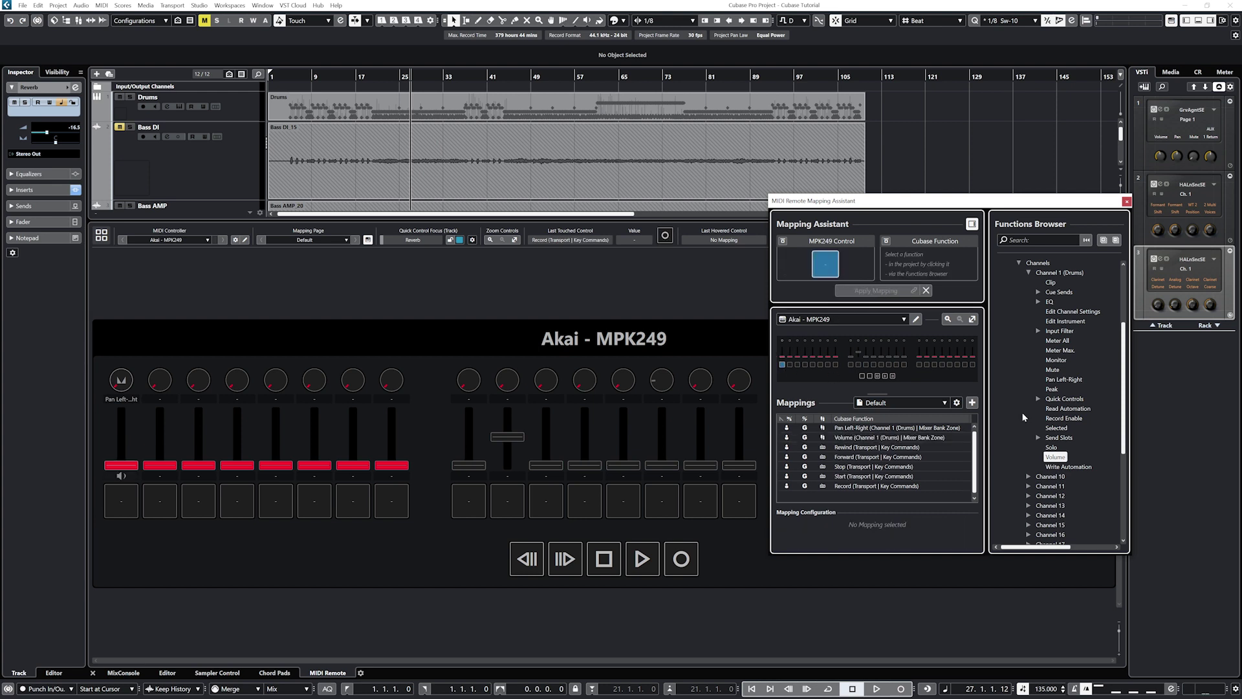
{"action": "left_click", "coordinate": [1052, 370]}
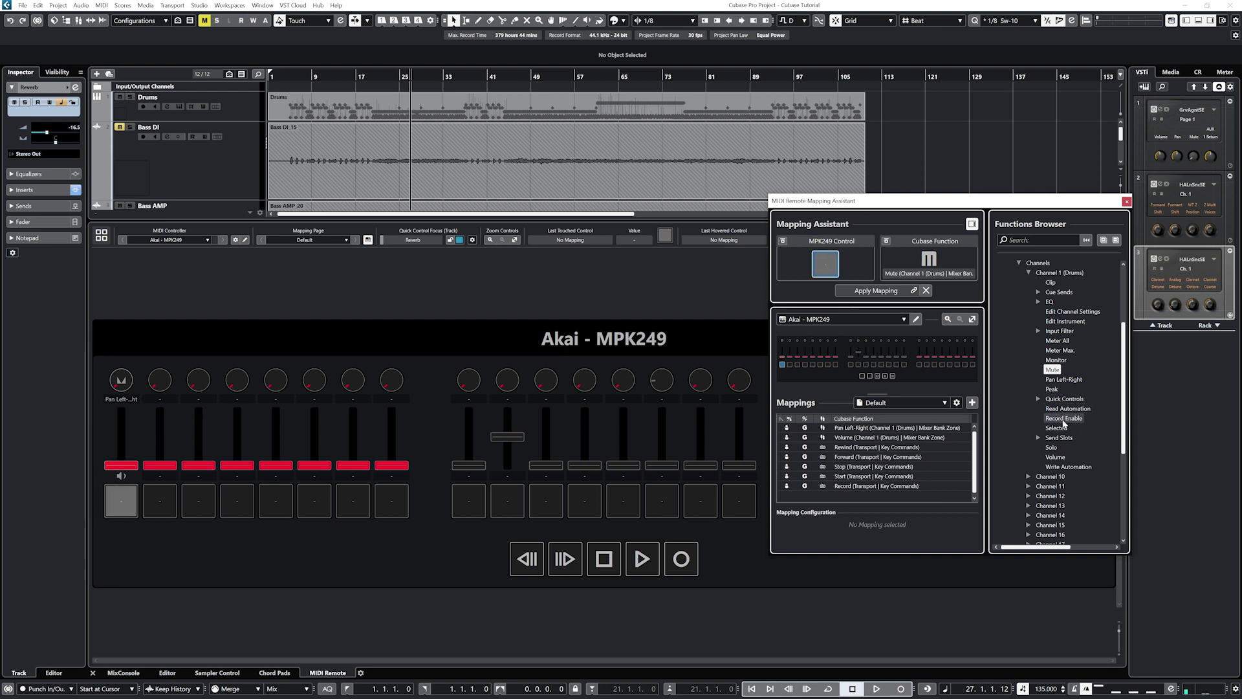
{"action": "left_click", "coordinate": [883, 291]}
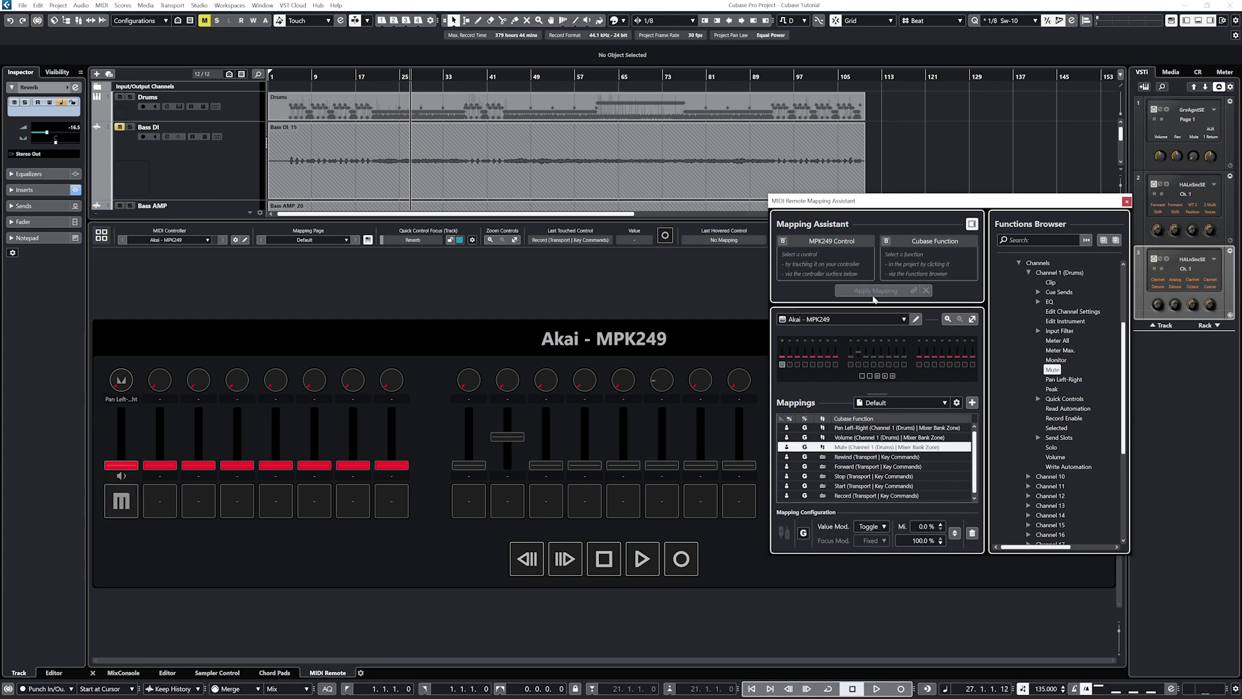
{"action": "left_click", "coordinate": [878, 526]}
{"action": "left_click", "coordinate": [834, 554]}
Map the second knob, fader and button to Pan Left-Right, Volume and Mute of Channel 2 (Bass DI).
{"action": "left_click", "coordinate": [1028, 344]}
{"action": "left_click", "coordinate": [1063, 450]}
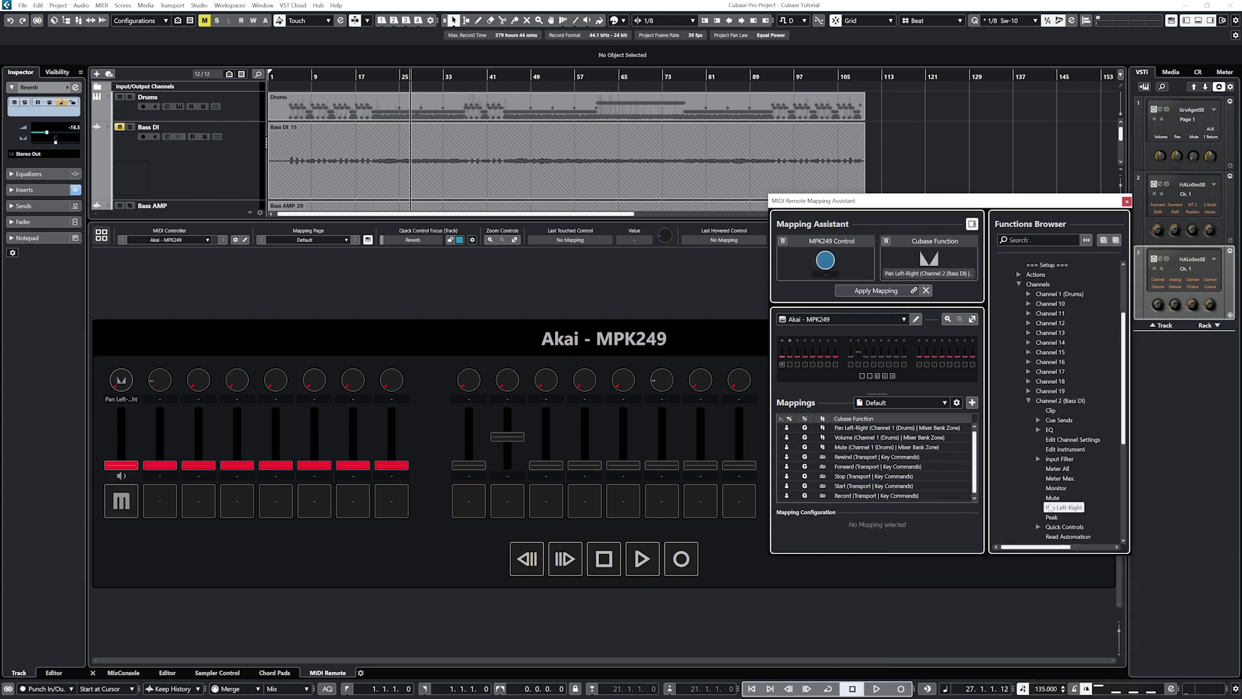
{"action": "left_click", "coordinate": [876, 291]}
{"action": "left_click", "coordinate": [1055, 472]}
{"action": "left_click", "coordinate": [876, 290]}
{"action": "left_click", "coordinate": [1053, 385]}
Map the third and fourth knobs, faders and buttons to pan, volume and mute of Channels 3 (Bass AMP) and 4 (Synths).
{"action": "left_click", "coordinate": [876, 291]}
{"action": "left_click", "coordinate": [1029, 288]}
{"action": "left_click", "coordinate": [1029, 346]}
{"action": "left_click", "coordinate": [1064, 397]}
{"action": "left_click", "coordinate": [876, 291]}
{"action": "left_click", "coordinate": [1055, 475]}
{"action": "left_click", "coordinate": [876, 291]}
{"action": "left_click", "coordinate": [1053, 387]}
{"action": "left_click", "coordinate": [876, 290]}
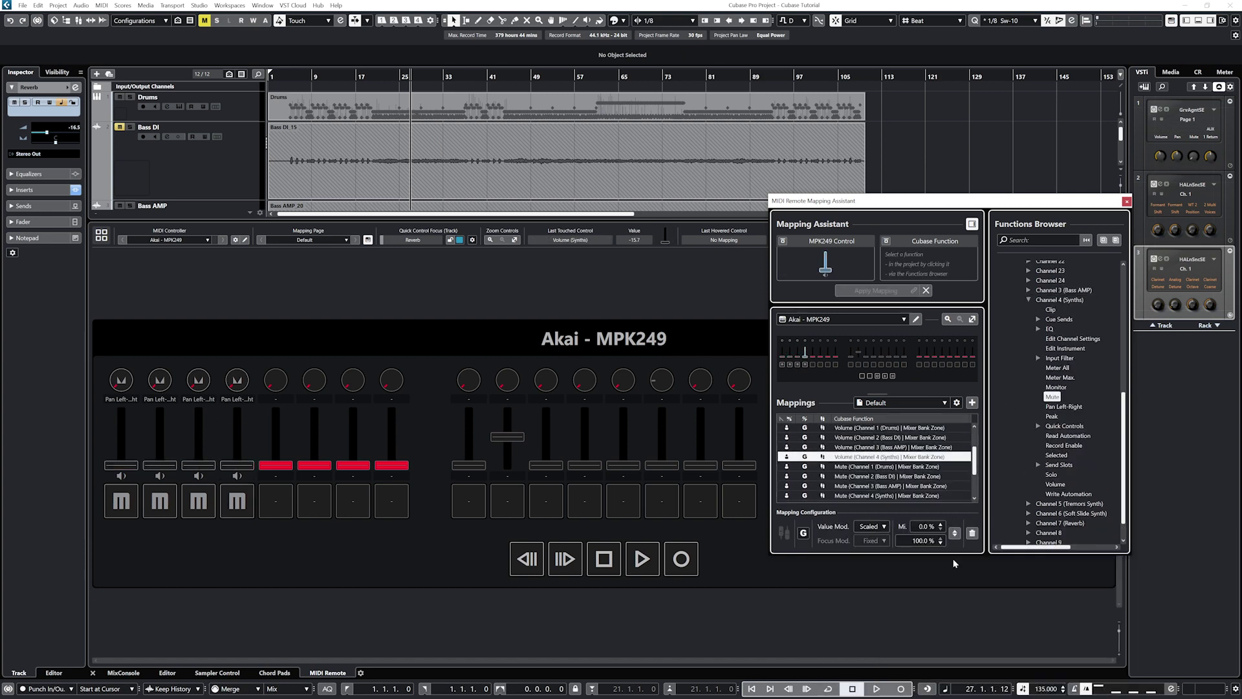
Map the fifth to seventh knobs, faders and buttons to pan, volume and mute of Channels 5 to 7, with mute in Jump mode.
{"action": "left_click", "coordinate": [853, 295]}
{"action": "left_click", "coordinate": [1053, 381]}
{"action": "left_click", "coordinate": [867, 291]}
{"action": "left_click", "coordinate": [877, 527]}
{"action": "left_click", "coordinate": [853, 555]}
{"action": "left_click", "coordinate": [1026, 460]}
{"action": "left_click", "coordinate": [1053, 391]}
{"action": "left_click", "coordinate": [867, 292]}
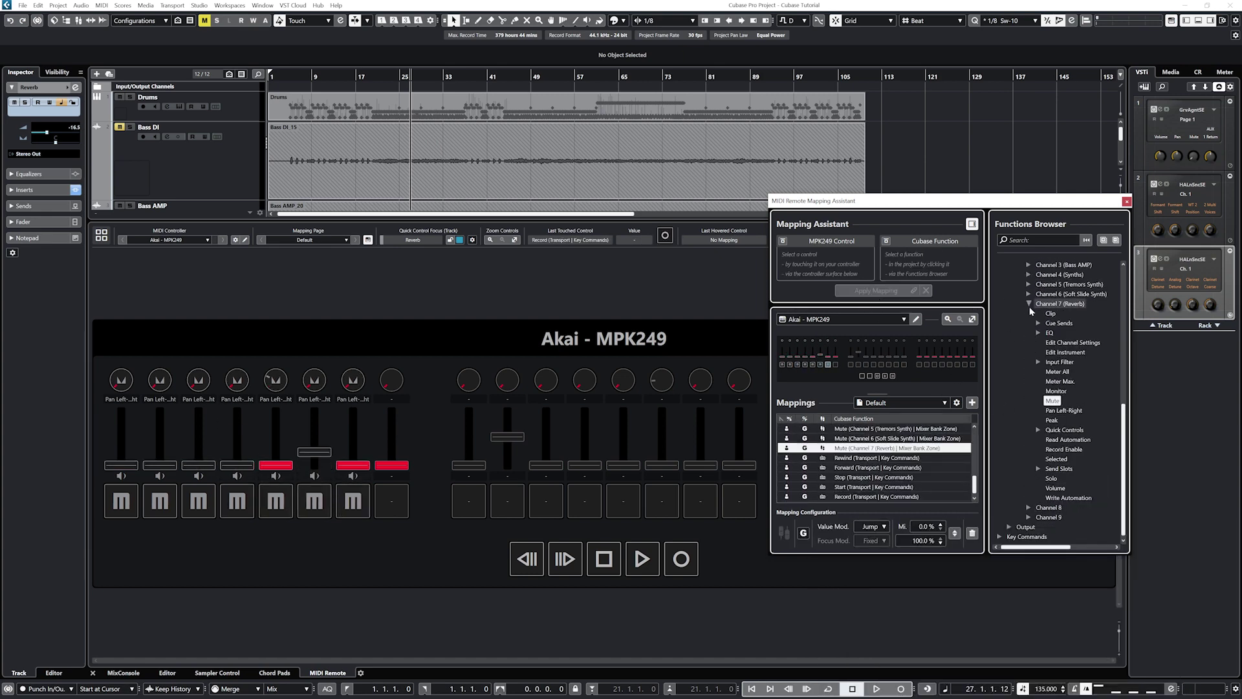
Set the value mode of the Pan Left-Right mappings for the first eight channels to Scaled.
{"action": "scroll", "coordinate": [908, 446], "scroll_direction": "up", "scroll_amount": 5}
{"action": "left_click", "coordinate": [872, 527]}
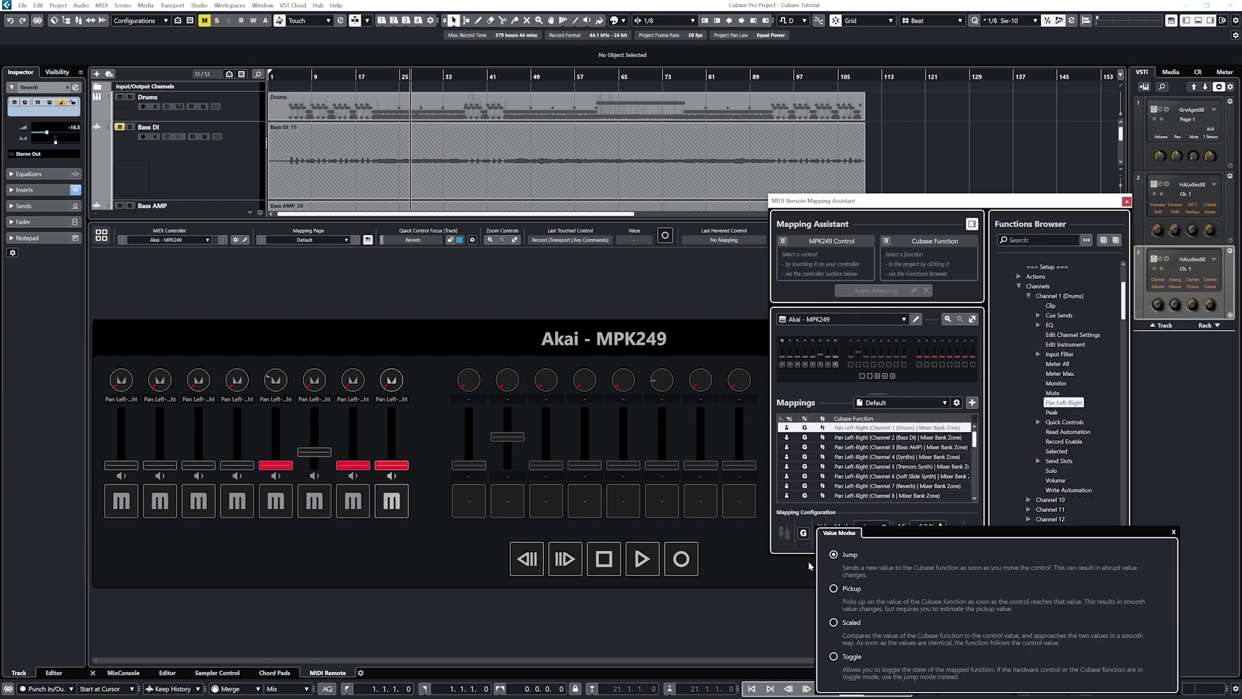
{"action": "left_click", "coordinate": [851, 623]}
{"action": "left_click", "coordinate": [899, 447]}
{"action": "left_click", "coordinate": [872, 527]}
{"action": "left_click", "coordinate": [851, 623]}
{"action": "left_click", "coordinate": [898, 486]}
{"action": "left_click", "coordinate": [872, 527]}
{"action": "left_click", "coordinate": [851, 623]}
{"action": "scroll", "coordinate": [882, 449], "scroll_direction": "down", "scroll_amount": 5}
{"action": "left_click", "coordinate": [882, 439]}
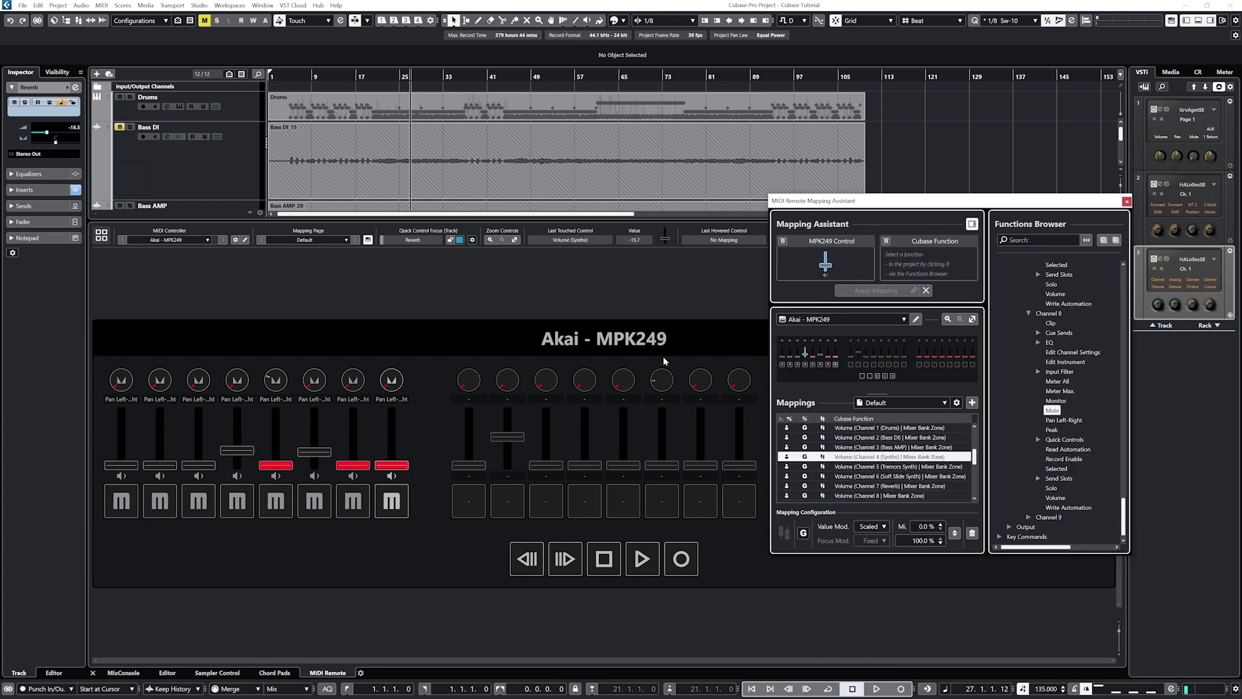
Map the first two control strips of the second group to pan, volume and mute of Channels 9 and 10, using Scaled mode for pan.
{"action": "left_click", "coordinate": [1029, 313]}
{"action": "left_click", "coordinate": [1029, 303]}
{"action": "left_click", "coordinate": [1028, 284]}
{"action": "left_click", "coordinate": [1029, 517]}
{"action": "double_click", "coordinate": [1064, 431]}
{"action": "left_click", "coordinate": [872, 527]}
{"action": "left_click", "coordinate": [851, 623]}
{"action": "double_click", "coordinate": [1053, 421]}
{"action": "left_click", "coordinate": [1056, 410]}
{"action": "left_click", "coordinate": [876, 291]}
{"action": "left_click", "coordinate": [1053, 324]}
Map the third knob, fader and button of the second group to Pan Left-Right, Volume and Mute of Channel 11.
{"action": "left_click", "coordinate": [1065, 424]}
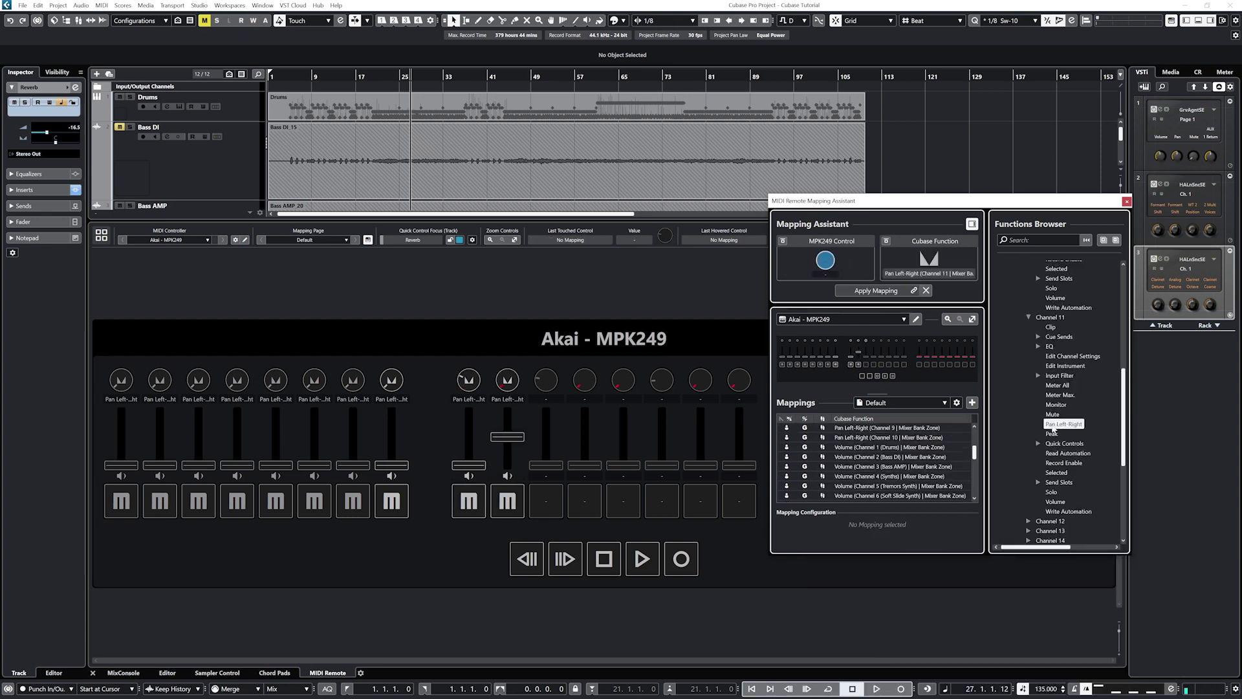
{"action": "left_click", "coordinate": [890, 290]}
{"action": "left_click", "coordinate": [1054, 414]}
{"action": "left_click", "coordinate": [890, 293]}
{"action": "left_click", "coordinate": [1053, 424]}
Map the remaining knobs, faders and buttons of the second group to pan, volume and mute of Channels 12 to 16.
{"action": "left_click", "coordinate": [1029, 531]}
{"action": "left_click", "coordinate": [1056, 433]}
{"action": "left_click", "coordinate": [887, 291]}
{"action": "left_click", "coordinate": [1053, 344]}
{"action": "left_click", "coordinate": [1029, 453]}
{"action": "left_click", "coordinate": [1052, 324]}
{"action": "left_click", "coordinate": [887, 291]}
{"action": "left_click", "coordinate": [1053, 416]}
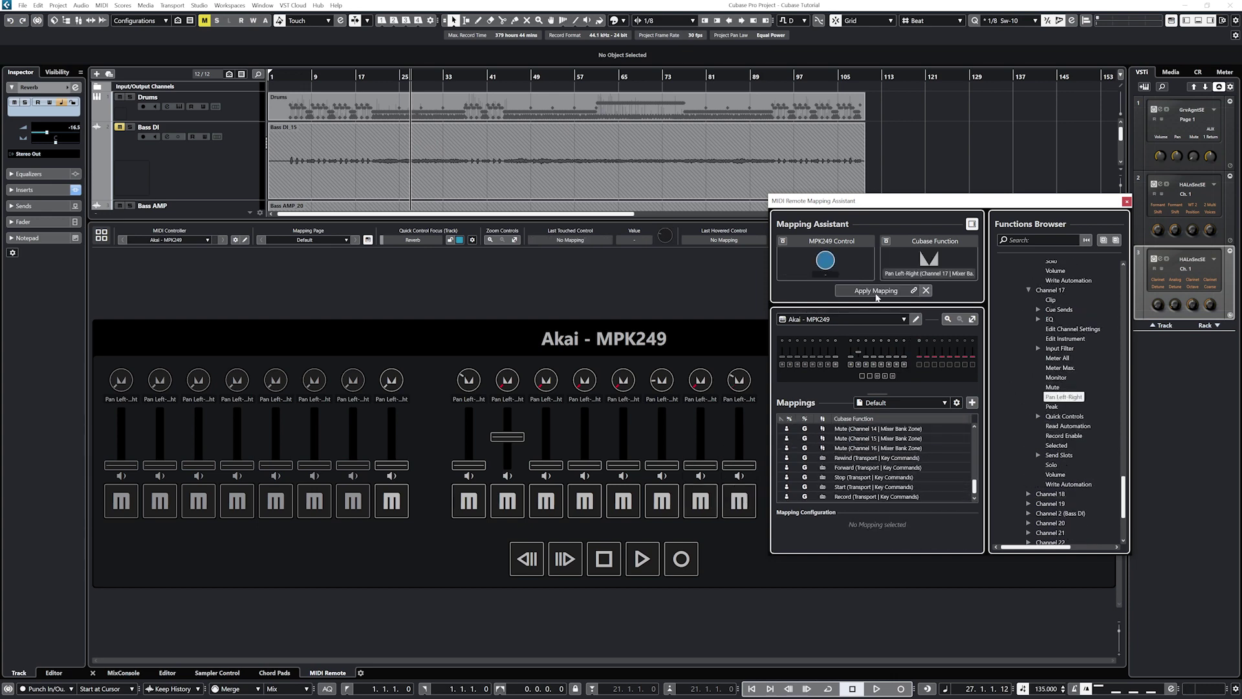
Map the first six control strips of the third group to Pan Left-Right, Volume and Mute of Channels 17 to 22.
{"action": "left_click", "coordinate": [1064, 397]}
{"action": "scroll", "coordinate": [910, 463], "scroll_direction": "up", "scroll_amount": 5}
{"action": "left_click", "coordinate": [1029, 494]}
{"action": "left_click", "coordinate": [1052, 366]}
{"action": "left_click", "coordinate": [887, 291]}
{"action": "left_click", "coordinate": [1064, 375]}
{"action": "left_click", "coordinate": [1029, 473]}
{"action": "scroll", "coordinate": [1061, 389], "scroll_direction": "down", "scroll_amount": 5}
{"action": "left_click", "coordinate": [1064, 304]}
{"action": "left_click", "coordinate": [876, 291]}
{"action": "left_click", "coordinate": [1053, 294]}
{"action": "left_click", "coordinate": [1029, 411]}
{"action": "left_click", "coordinate": [1053, 330]}
{"action": "left_click", "coordinate": [876, 291]}
{"action": "left_click", "coordinate": [1064, 382]}
Map the last two knobs, faders and buttons of the third group to pan, volume and mute of Channels 23 and 24.
{"action": "left_click", "coordinate": [1063, 362]}
{"action": "left_click", "coordinate": [867, 295]}
{"action": "left_click", "coordinate": [1053, 352]}
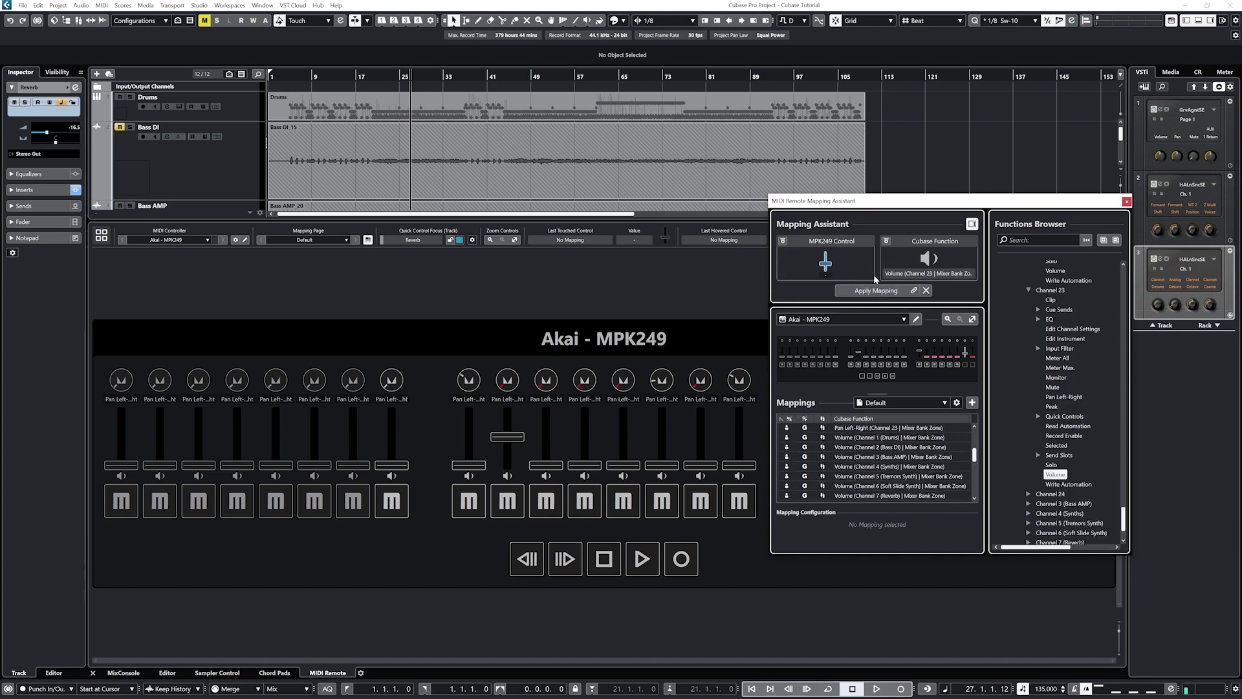
{"action": "left_click", "coordinate": [876, 291]}
{"action": "left_click", "coordinate": [1064, 472]}
{"action": "left_click", "coordinate": [879, 291]}
{"action": "left_click", "coordinate": [1053, 436]}
Go through the Mute mappings of all 24 channels and check the value mode of each one.
{"action": "left_click", "coordinate": [899, 474]}
{"action": "scroll", "coordinate": [900, 474], "scroll_direction": "down", "scroll_amount": 3}
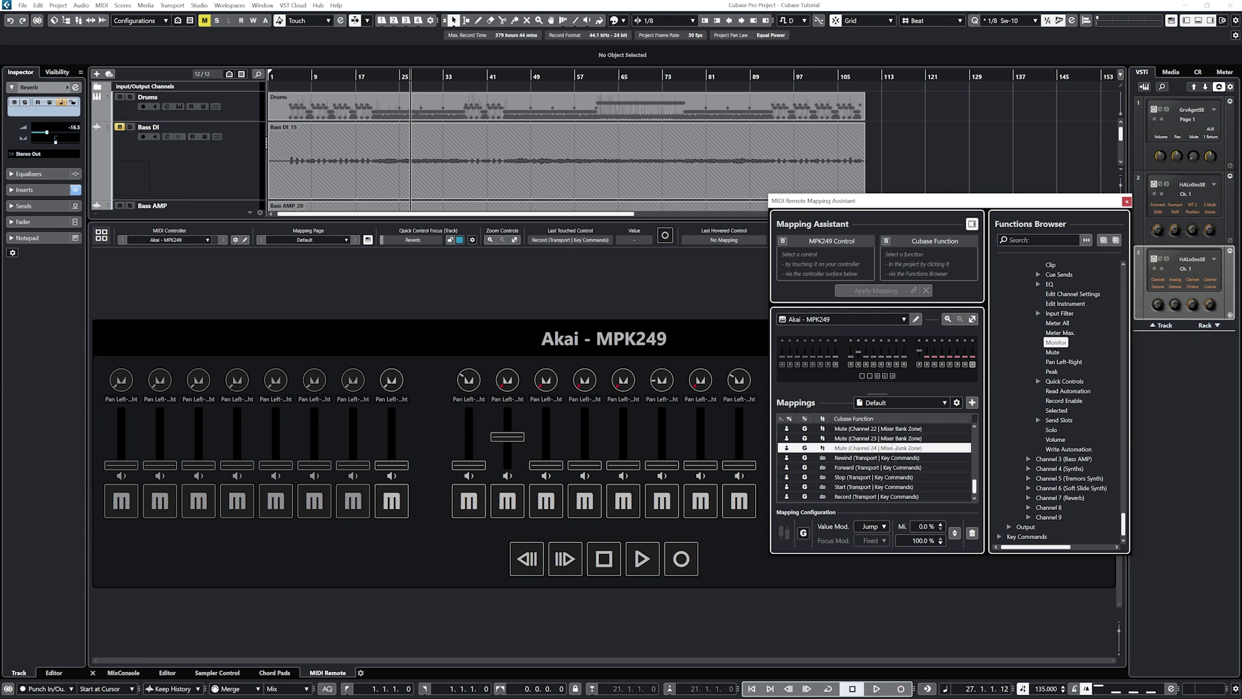
{"action": "left_click", "coordinate": [926, 438]}
{"action": "left_click", "coordinate": [890, 429]}
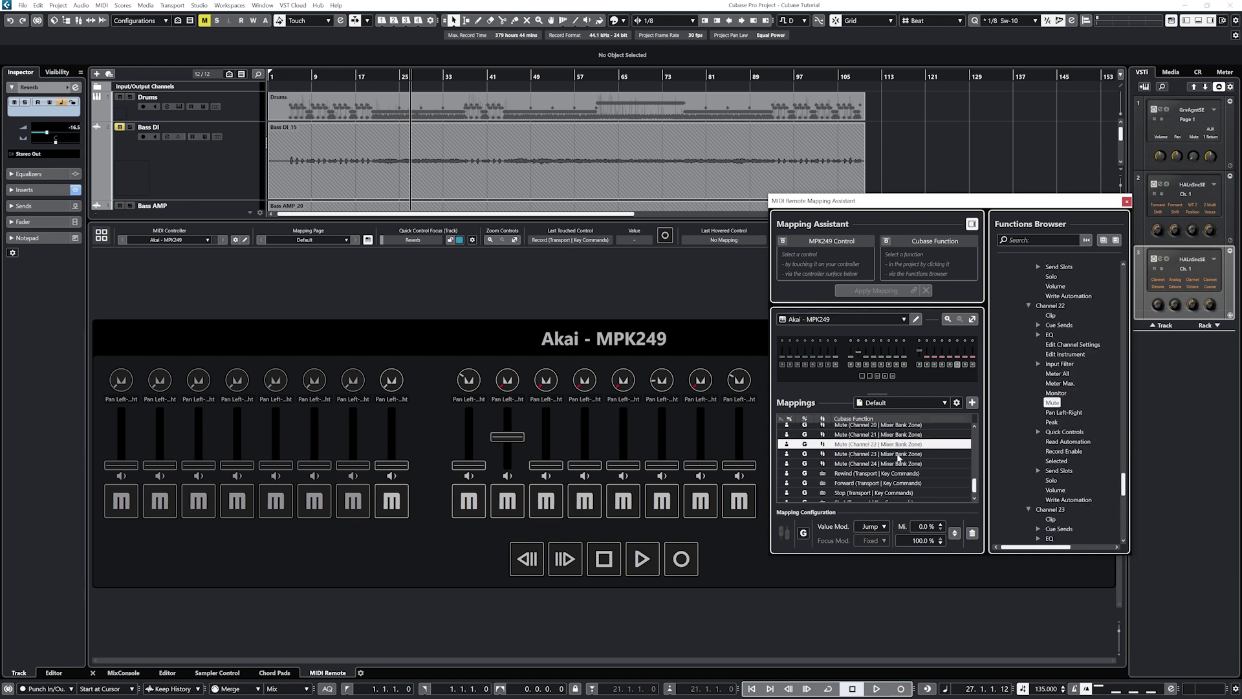
{"action": "key", "text": "Up"}
{"action": "key", "text": "Up"}
{"action": "key", "text": "Up"}
{"action": "key", "text": "Up"}
{"action": "key", "text": "Up"}
{"action": "key", "text": "Up"}
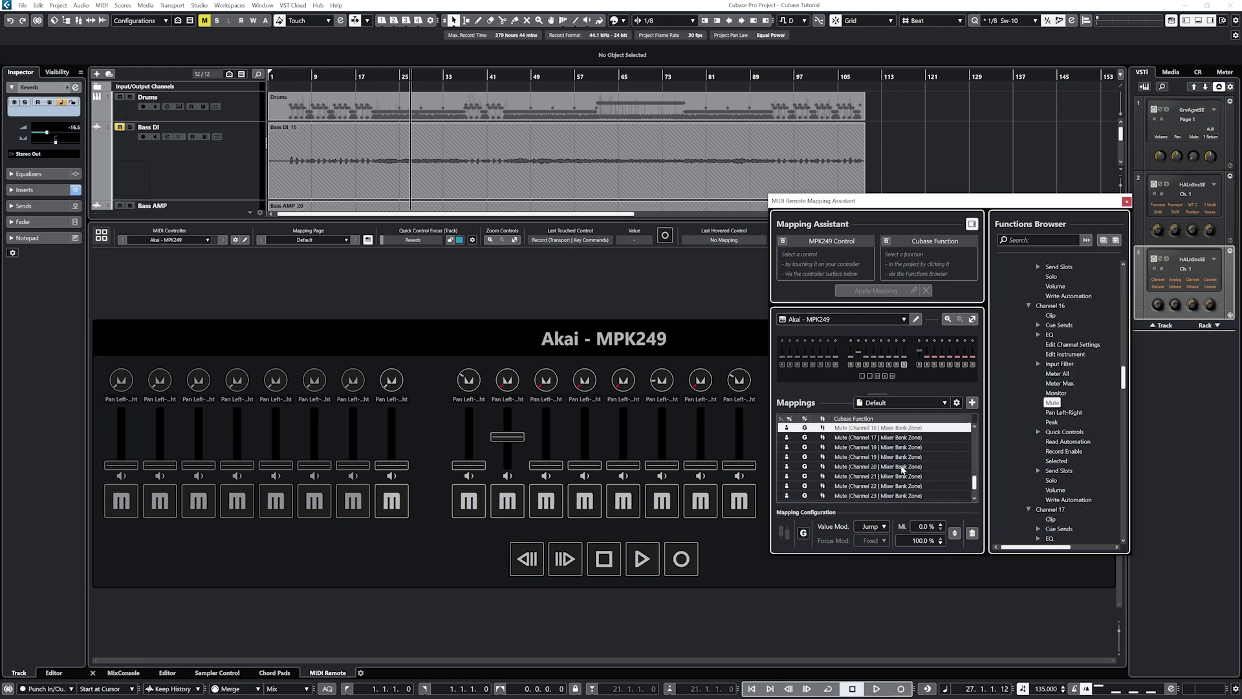
{"action": "key", "text": "Up"}
{"action": "key", "text": "Up"}
{"action": "key", "text": "Up"}
{"action": "key", "text": "Up"}
{"action": "key", "text": "Up"}
{"action": "key", "text": "Up"}
{"action": "key", "text": "Up"}
{"action": "key", "text": "Up"}
{"action": "key", "text": "Up"}
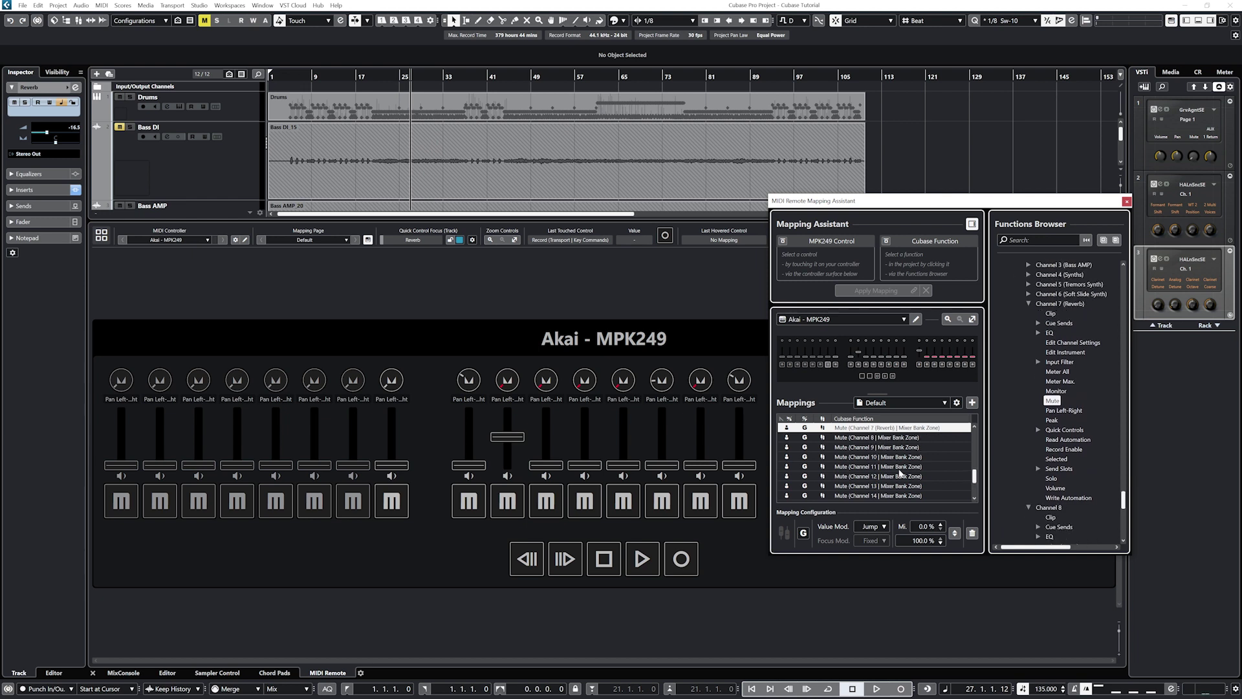
{"action": "key", "text": "Up"}
{"action": "key", "text": "Up"}
{"action": "key", "text": "Up"}
{"action": "key", "text": "Up"}
{"action": "key", "text": "Up"}
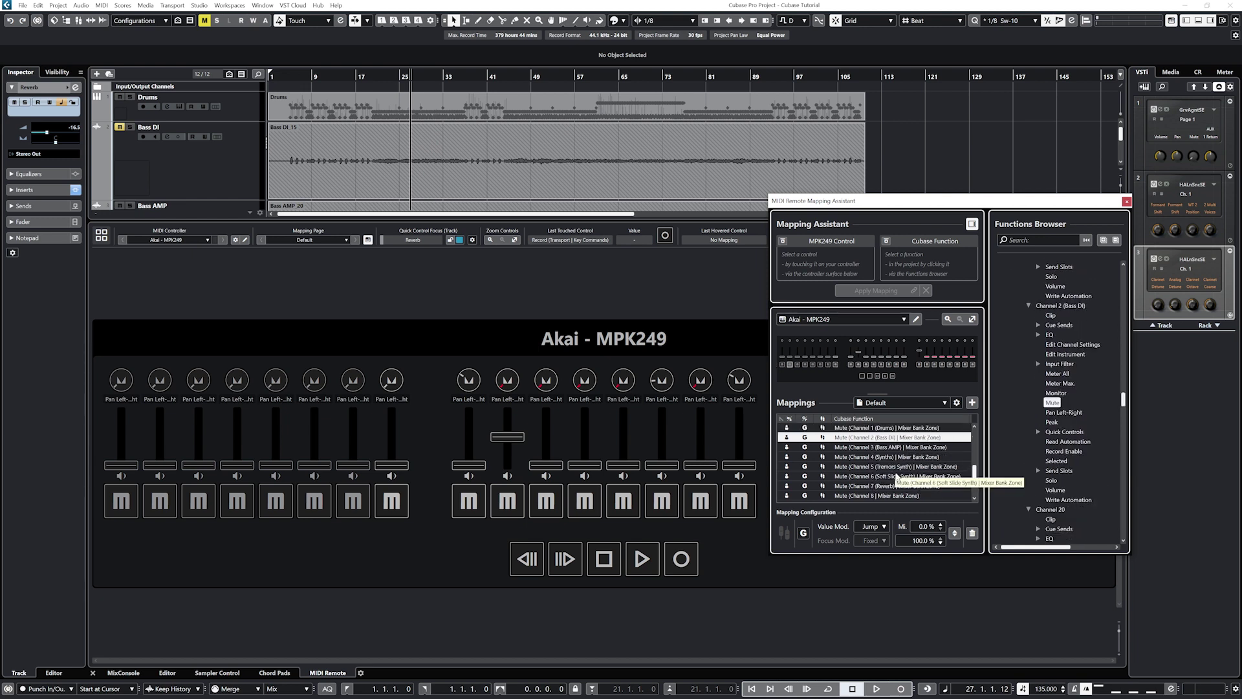
{"action": "key", "text": "Down"}
{"action": "key", "text": "Down"}
{"action": "key", "text": "Down"}
{"action": "key", "text": "Down"}
{"action": "key", "text": "Down"}
{"action": "key", "text": "Down"}
{"action": "key", "text": "Down"}
{"action": "key", "text": "Down"}
{"action": "key", "text": "Down"}
{"action": "key", "text": "Down"}
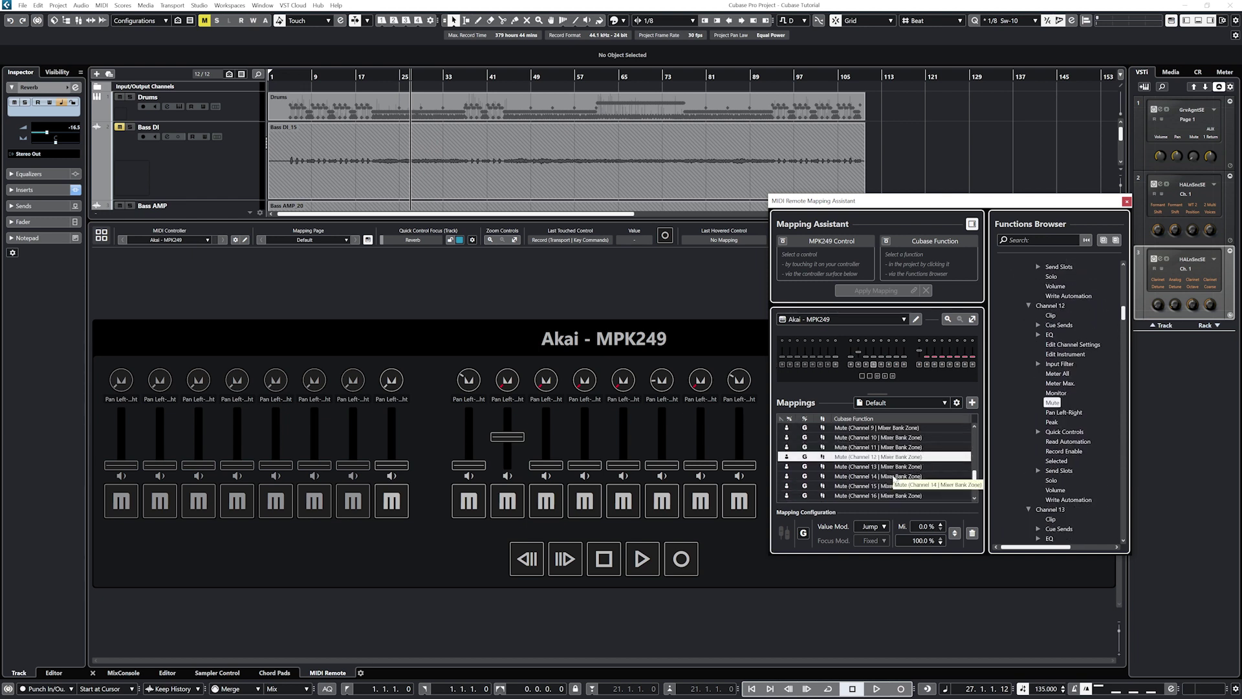
{"action": "key", "text": "Down"}
{"action": "key", "text": "Down"}
{"action": "key", "text": "Down"}
{"action": "key", "text": "Down"}
{"action": "key", "text": "Down"}
{"action": "key", "text": "Down"}
{"action": "key", "text": "Down"}
{"action": "key", "text": "Down"}
{"action": "key", "text": "Down"}
{"action": "key", "text": "Down"}
{"action": "key", "text": "Down"}
{"action": "key", "text": "Down"}
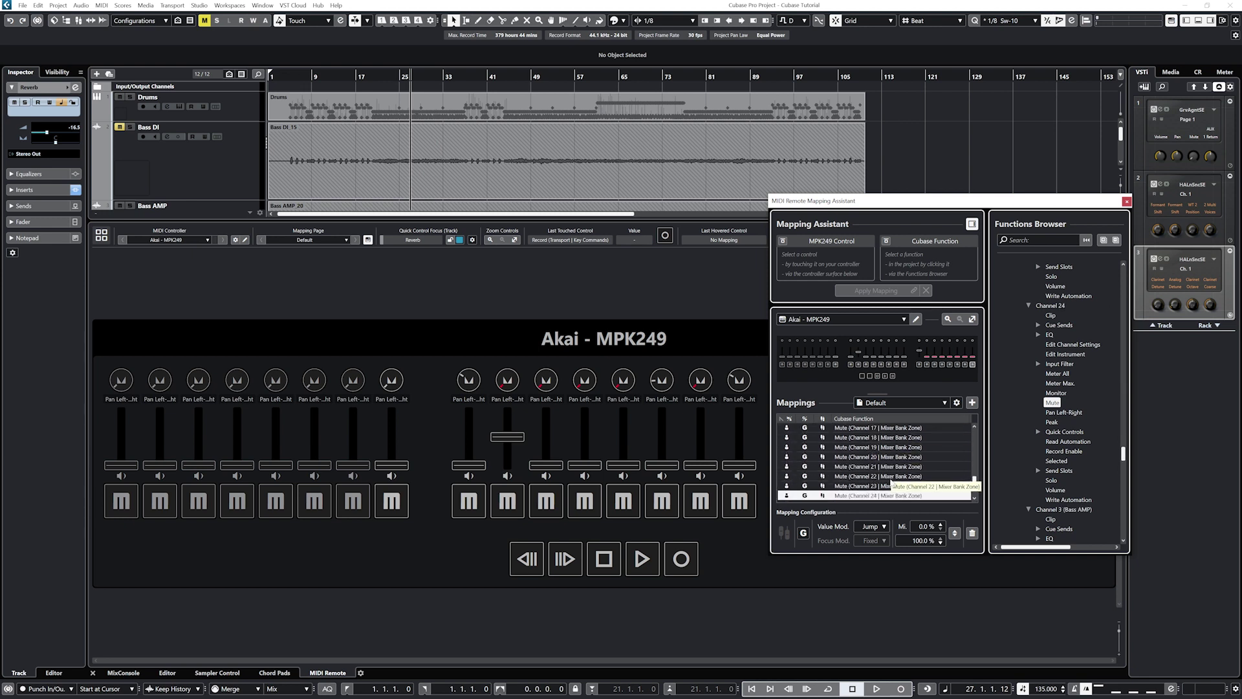
Go through the Volume mappings of all 24 channels and check the value mode of each one.
{"action": "scroll", "coordinate": [892, 484], "scroll_direction": "up", "scroll_amount": 5}
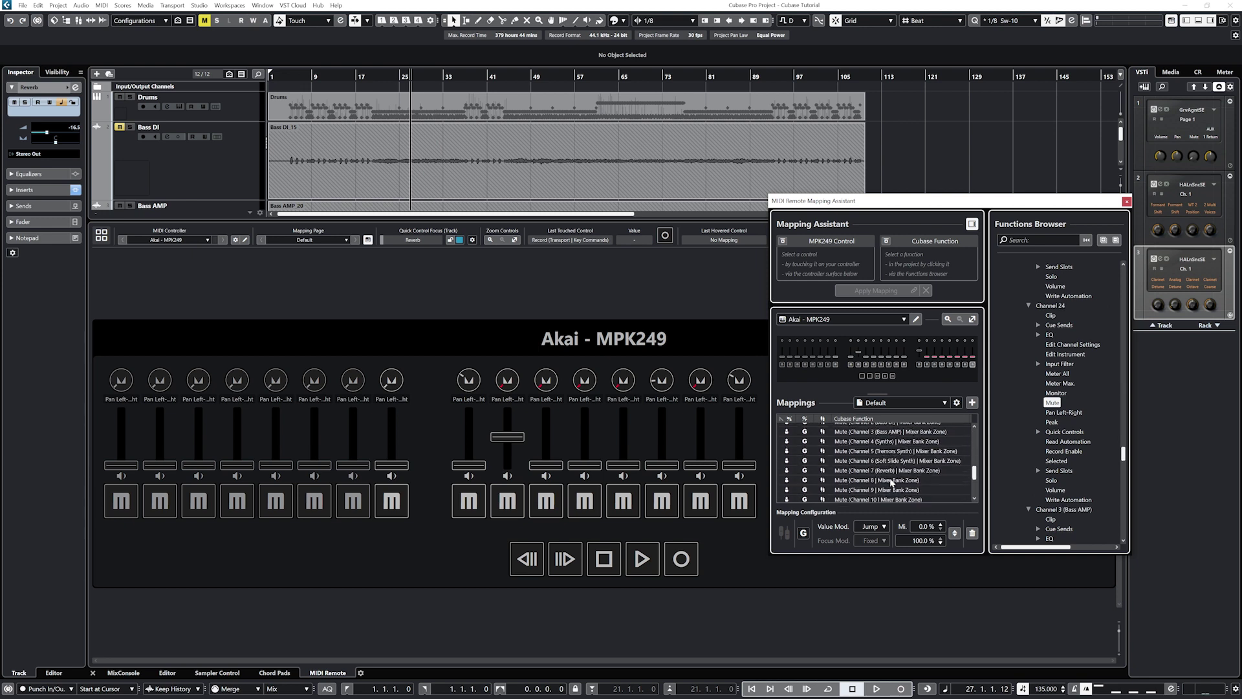
{"action": "scroll", "coordinate": [891, 484], "scroll_direction": "up", "scroll_amount": 3}
{"action": "left_click", "coordinate": [891, 484]}
{"action": "key", "text": "Up"}
{"action": "key", "text": "Up"}
{"action": "key", "text": "Up"}
{"action": "key", "text": "Up"}
{"action": "key", "text": "Up"}
{"action": "key", "text": "Up"}
{"action": "key", "text": "Up"}
{"action": "key", "text": "Up"}
{"action": "key", "text": "Up"}
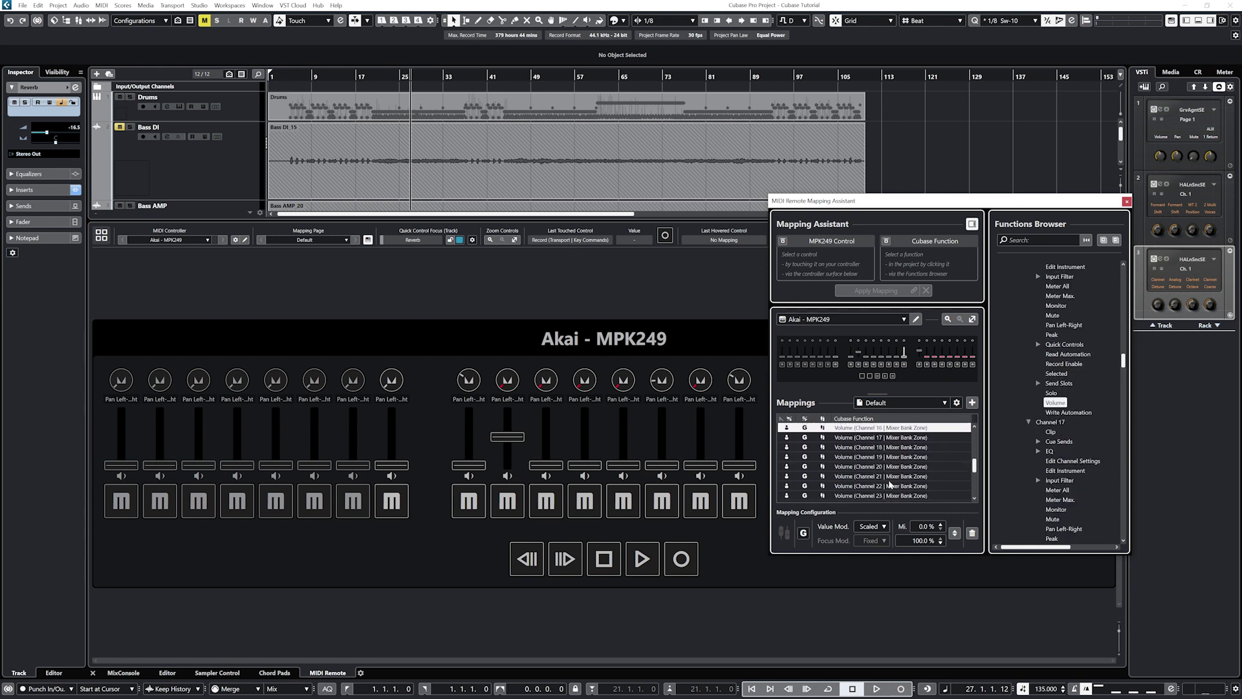
{"action": "key", "text": "Up"}
{"action": "key", "text": "Up"}
{"action": "key", "text": "Up"}
{"action": "key", "text": "Up"}
{"action": "key", "text": "Up"}
{"action": "key", "text": "Up"}
{"action": "key", "text": "Up"}
{"action": "key", "text": "Up"}
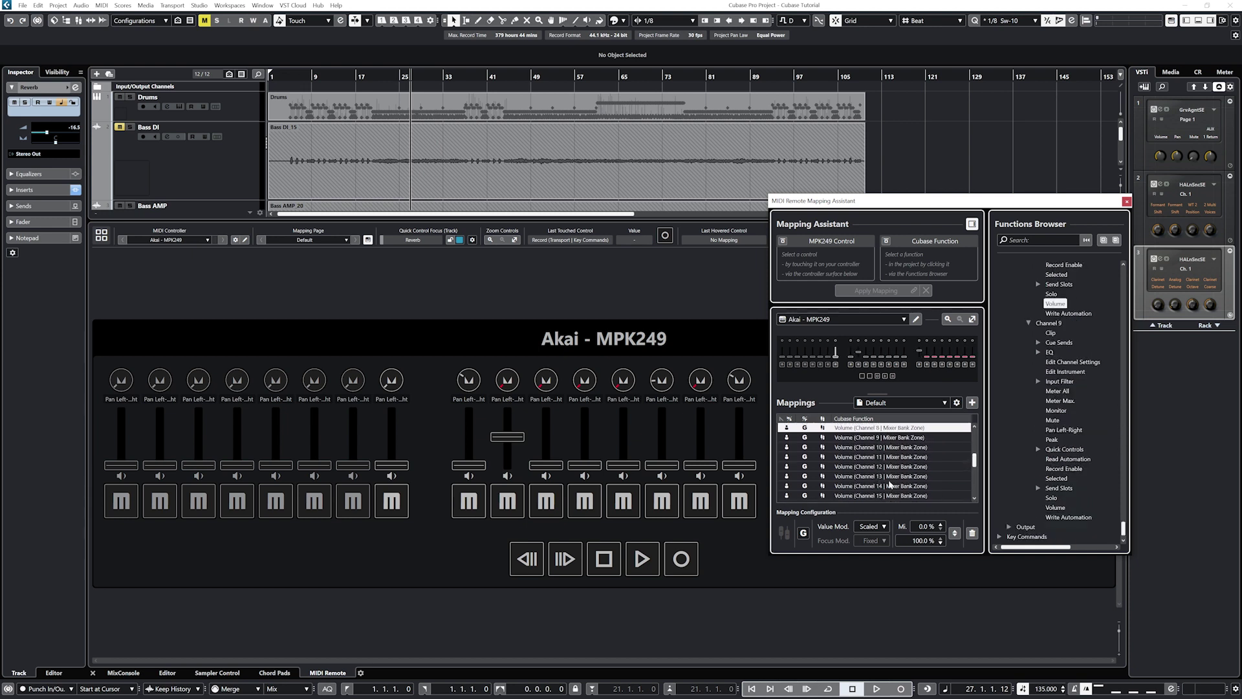
{"action": "key", "text": "Up"}
{"action": "key", "text": "Up"}
{"action": "key", "text": "Up"}
{"action": "key", "text": "Up"}
{"action": "key", "text": "Up"}
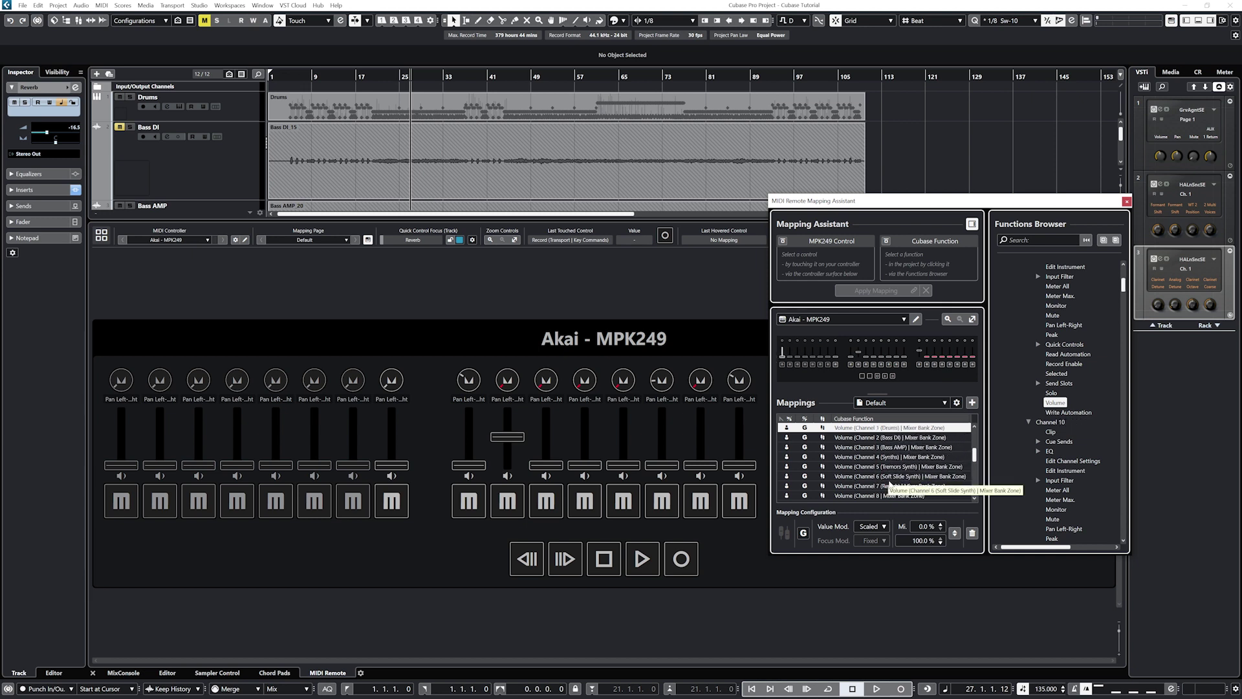
{"action": "key", "text": "Down"}
{"action": "key", "text": "Down"}
{"action": "key", "text": "Down"}
{"action": "key", "text": "Down"}
{"action": "key", "text": "Down"}
{"action": "key", "text": "Down"}
{"action": "key", "text": "Down"}
{"action": "key", "text": "Down"}
{"action": "key", "text": "Down"}
{"action": "key", "text": "Down"}
{"action": "key", "text": "Down"}
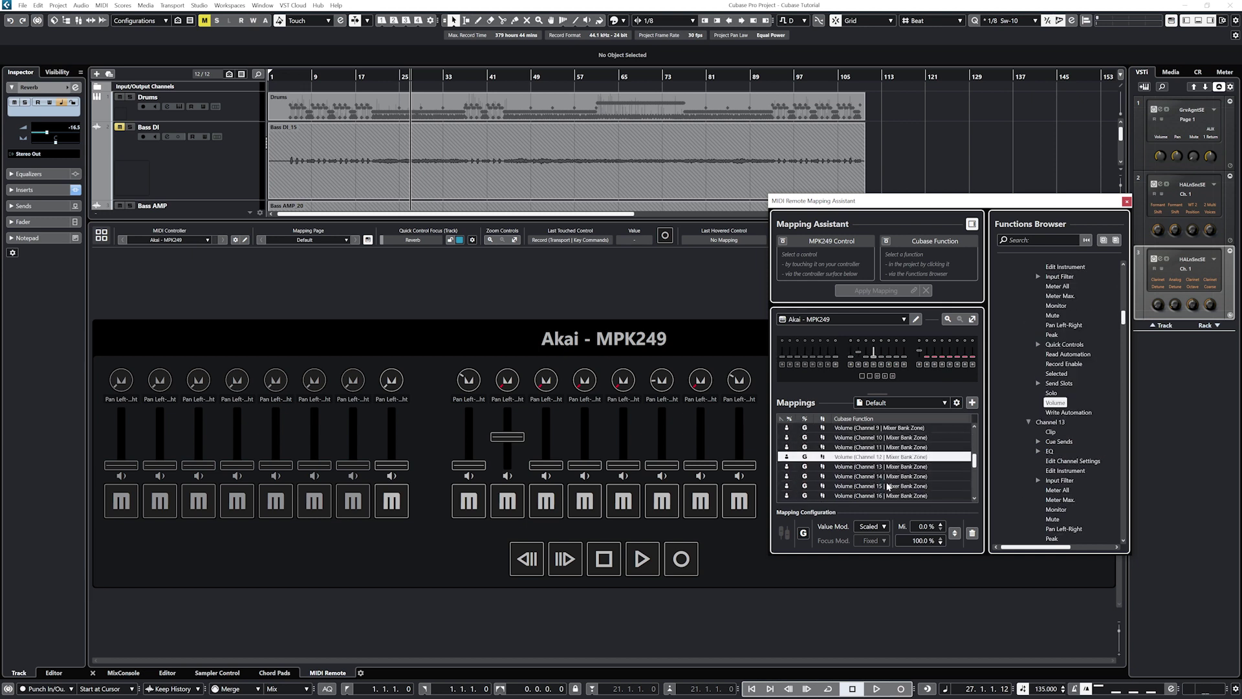
{"action": "key", "text": "Down"}
{"action": "key", "text": "Down"}
{"action": "key", "text": "Down"}
{"action": "key", "text": "Down"}
{"action": "key", "text": "Down"}
{"action": "key", "text": "Down"}
{"action": "key", "text": "Down"}
{"action": "key", "text": "Down"}
{"action": "key", "text": "Down"}
{"action": "key", "text": "Down"}
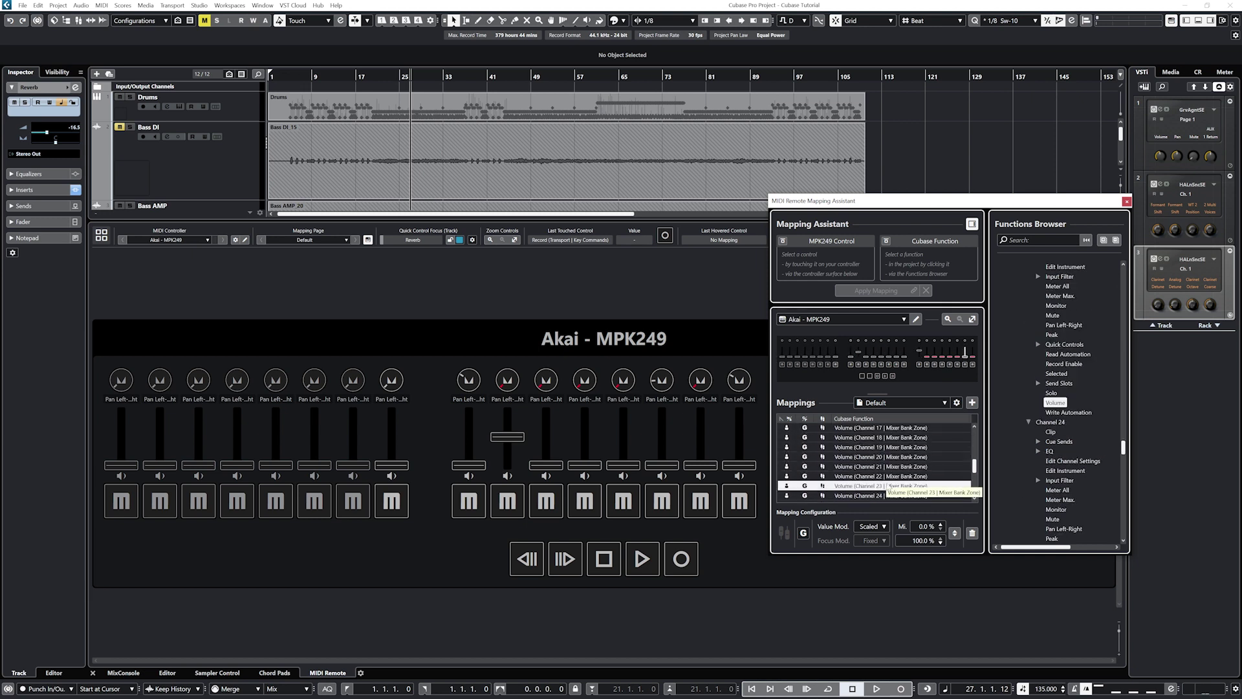
{"action": "key", "text": "Down"}
{"action": "key", "text": "Down"}
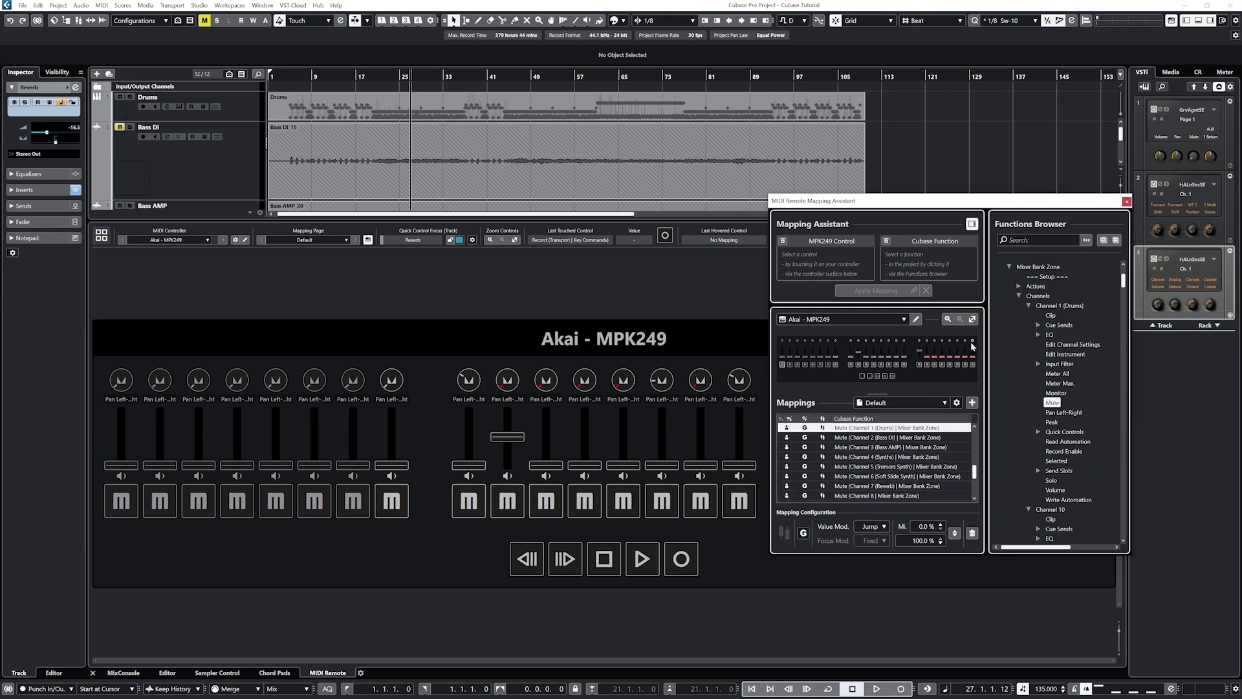
Set the value mode of the Pan Left-Right mappings to Scaled, working from Channel 24 back to Channel 1.
{"action": "left_click", "coordinate": [971, 342]}
{"action": "left_click", "coordinate": [871, 526]}
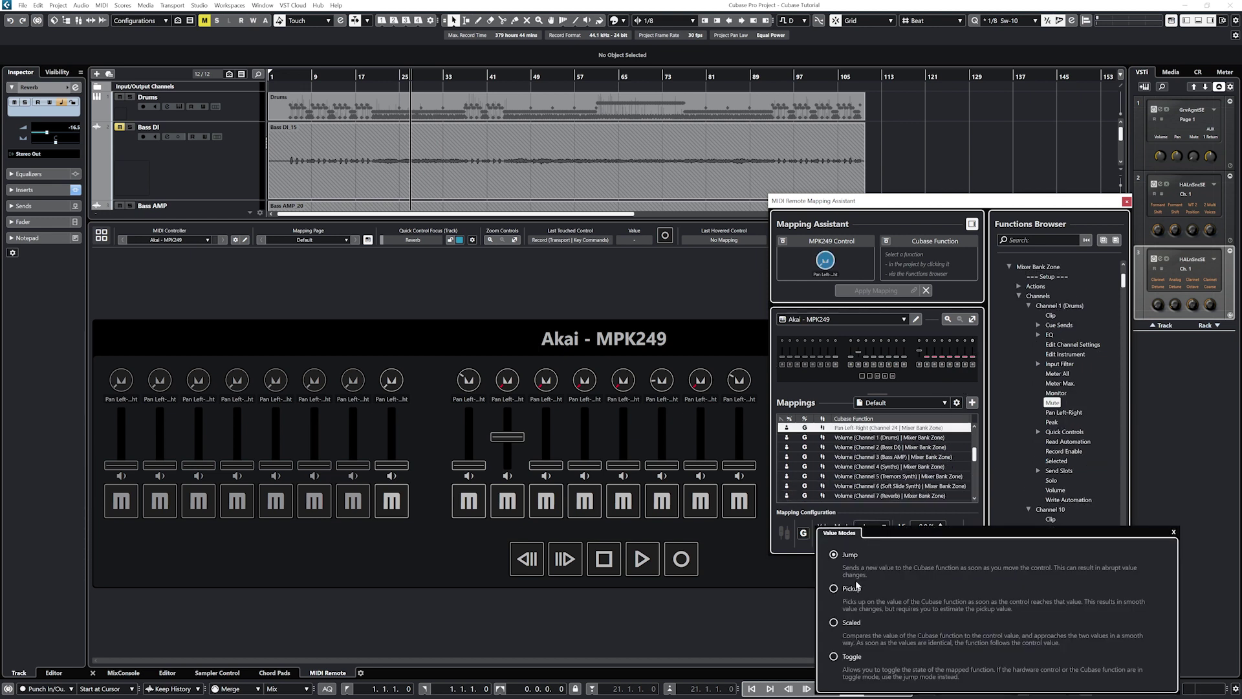
{"action": "left_click", "coordinate": [848, 622]}
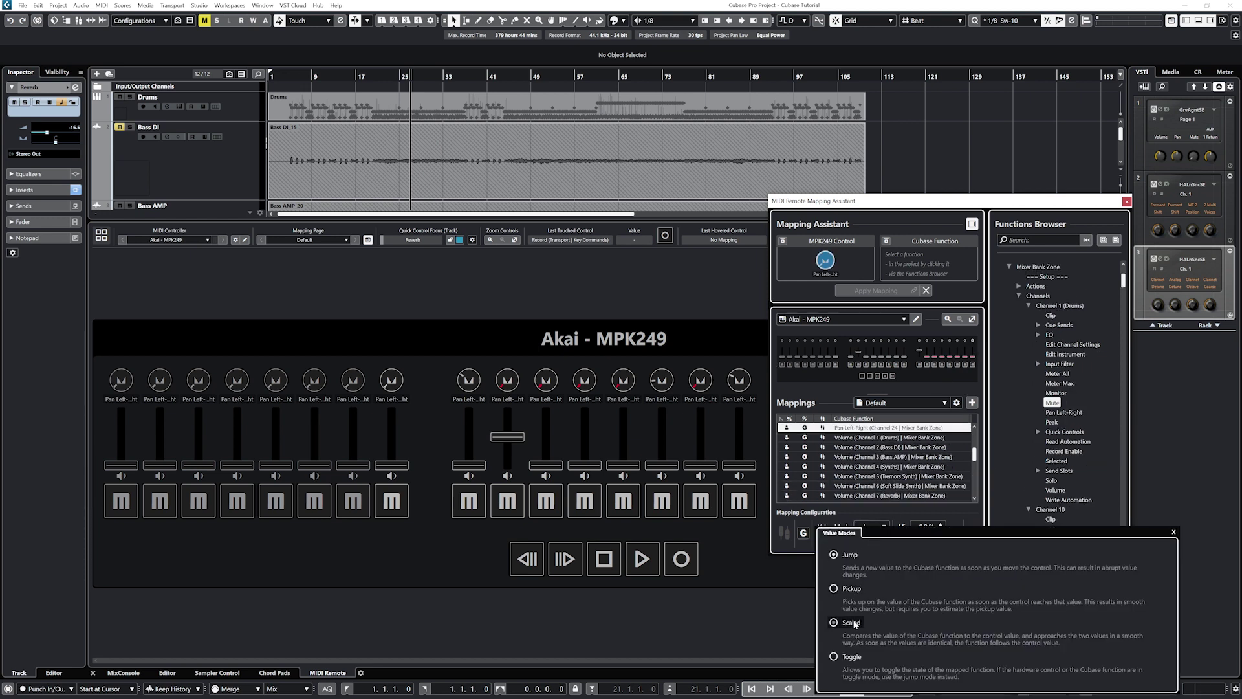
{"action": "left_click", "coordinate": [940, 429]}
{"action": "key", "text": "Up"}
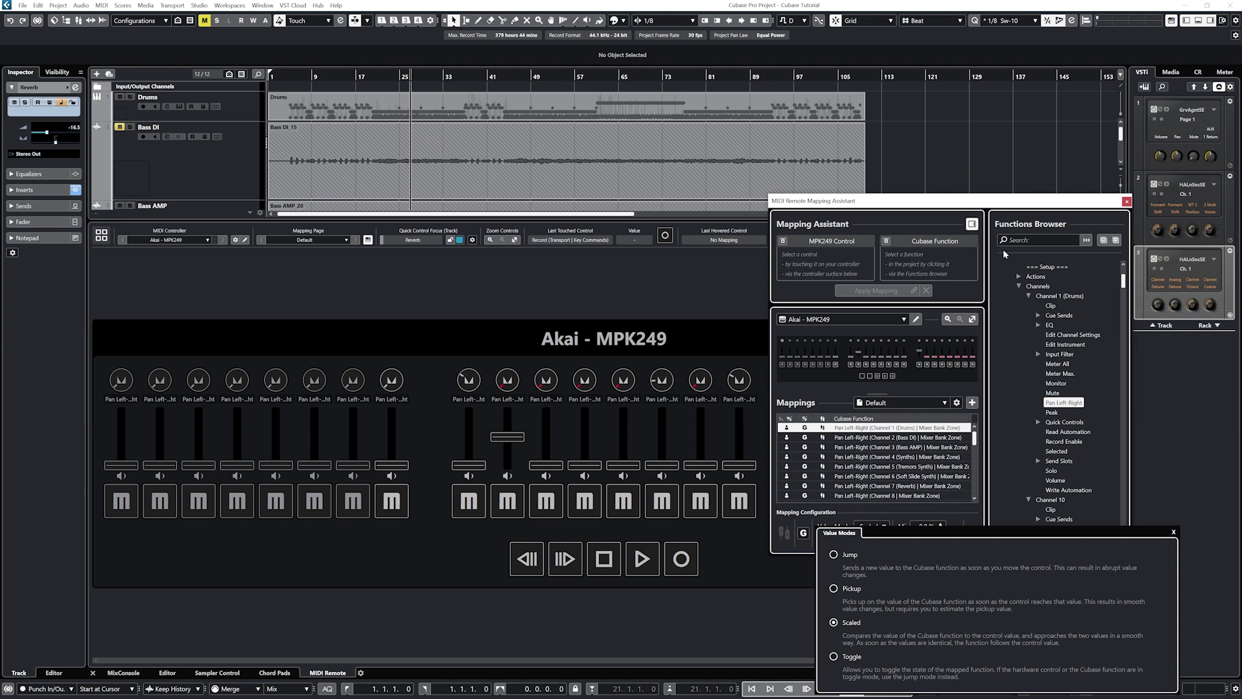
{"action": "left_click", "coordinate": [988, 277]}
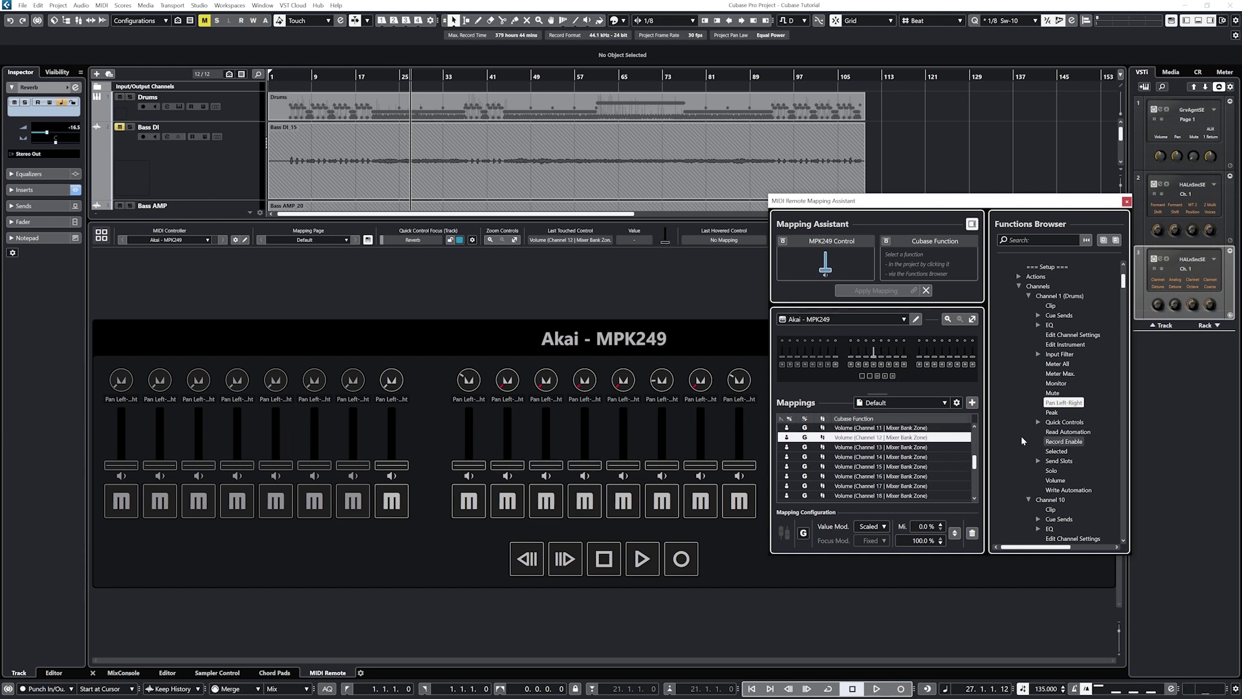
Close the MIDI Remote Mapping Assistant and stop the project's playback in the MixConsole view.
{"action": "left_click", "coordinate": [1127, 202]}
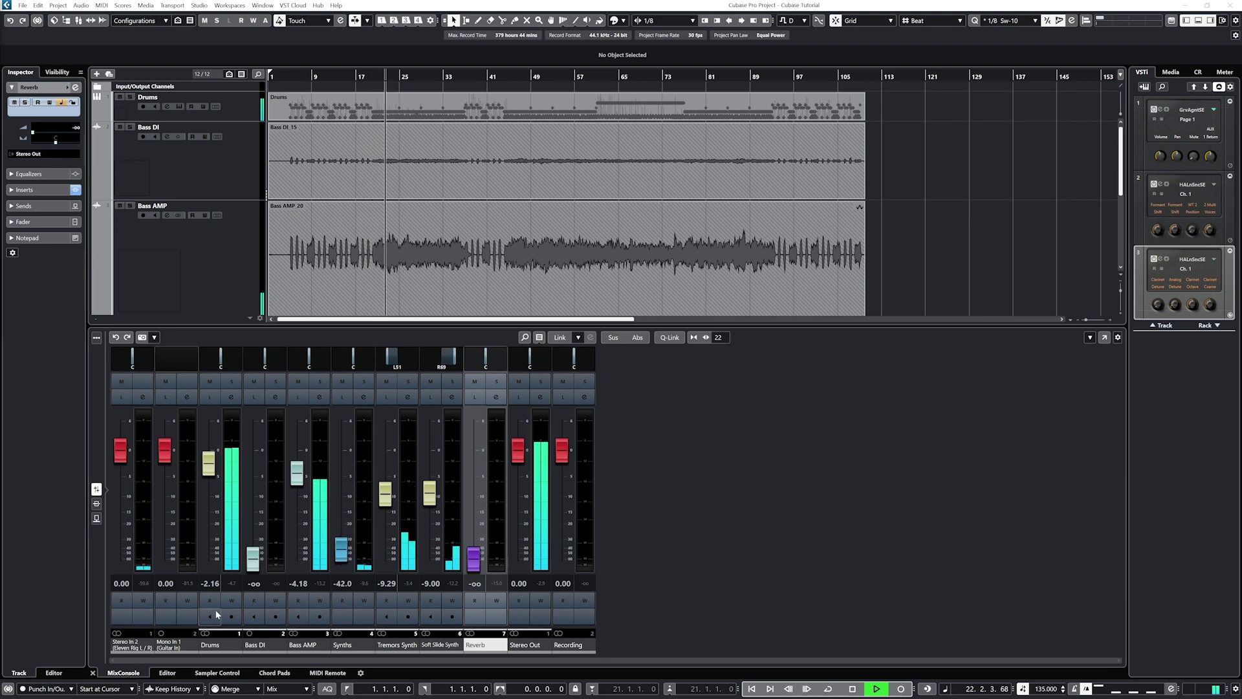
{"action": "key", "text": "space"}
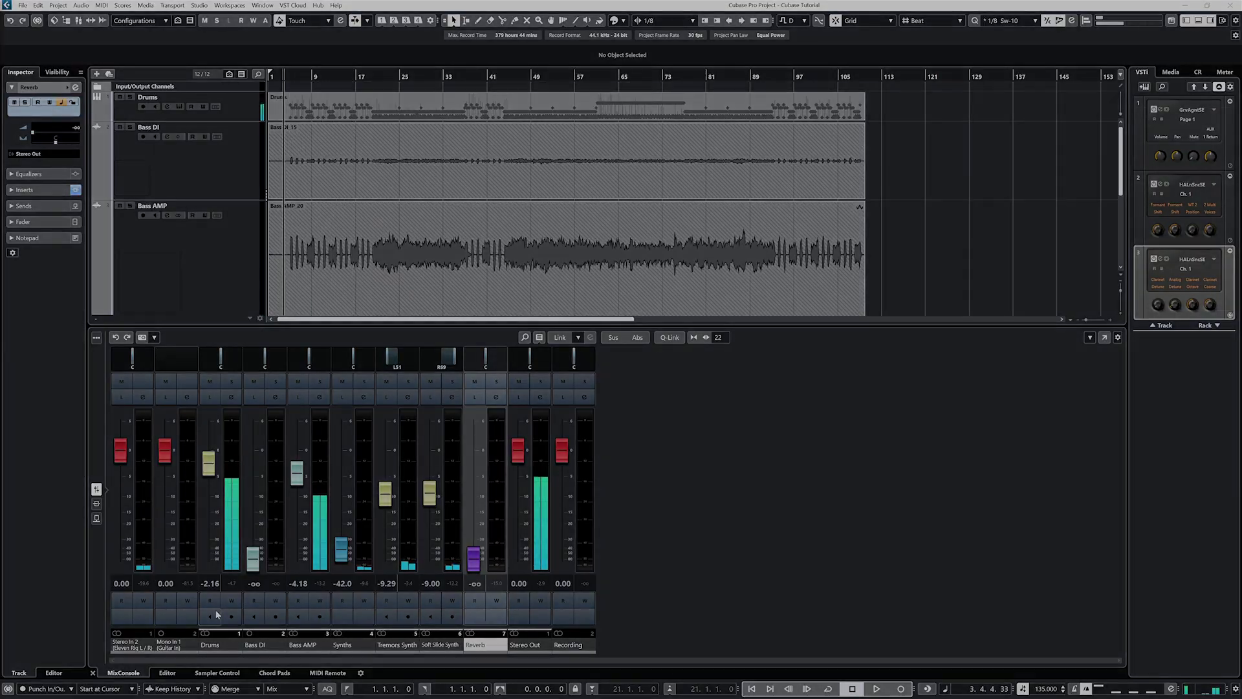